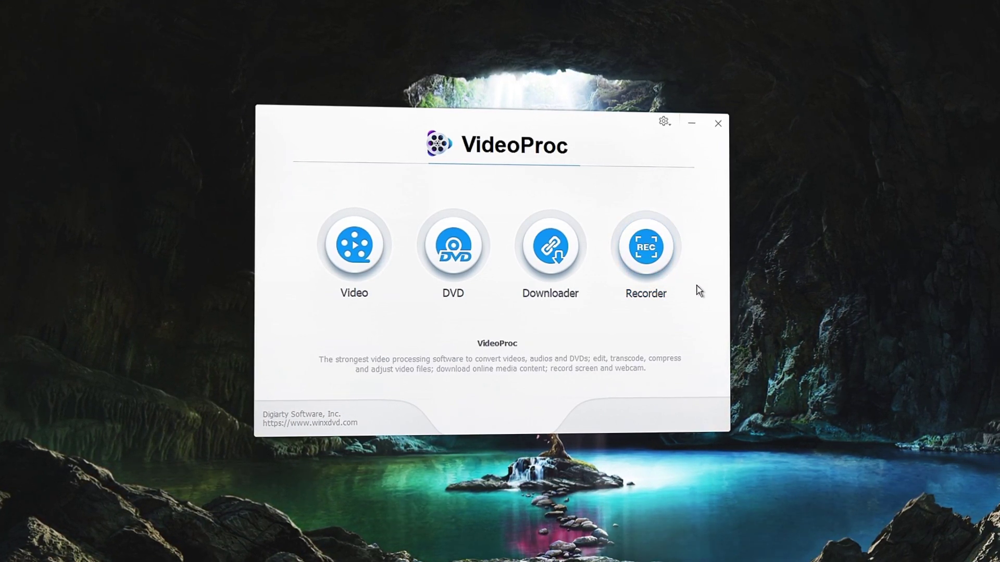
# - Open Settings and view the hardware acceleration info for the NVIDIA GeForce GTX 1080 Ti
pyautogui.click(669, 115)
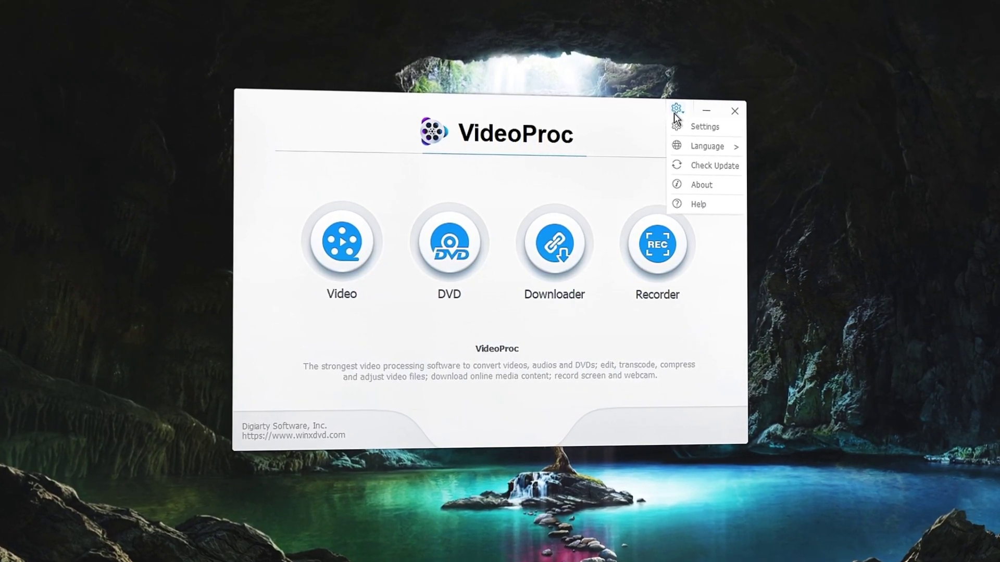
pyautogui.click(690, 125)
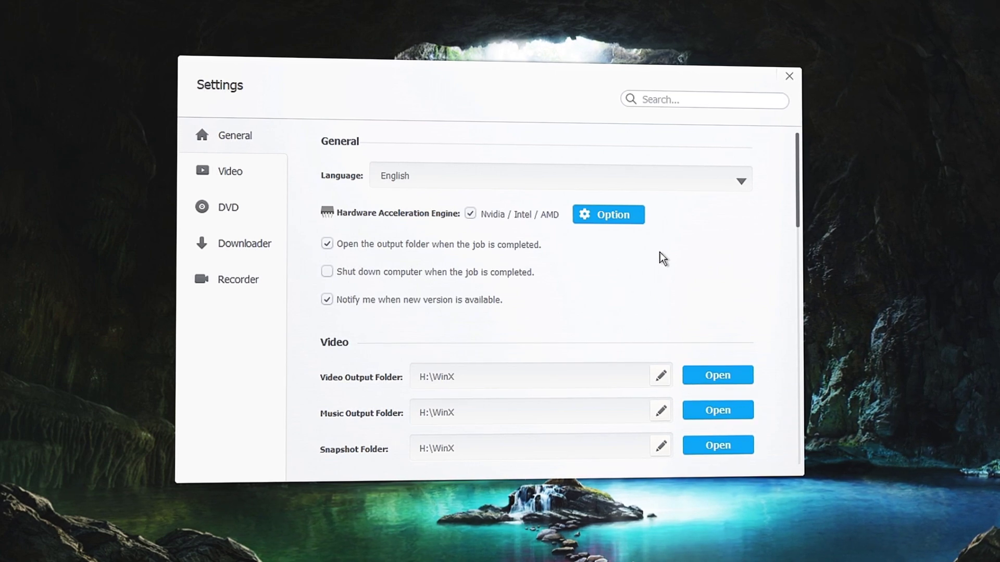
pyautogui.click(603, 223)
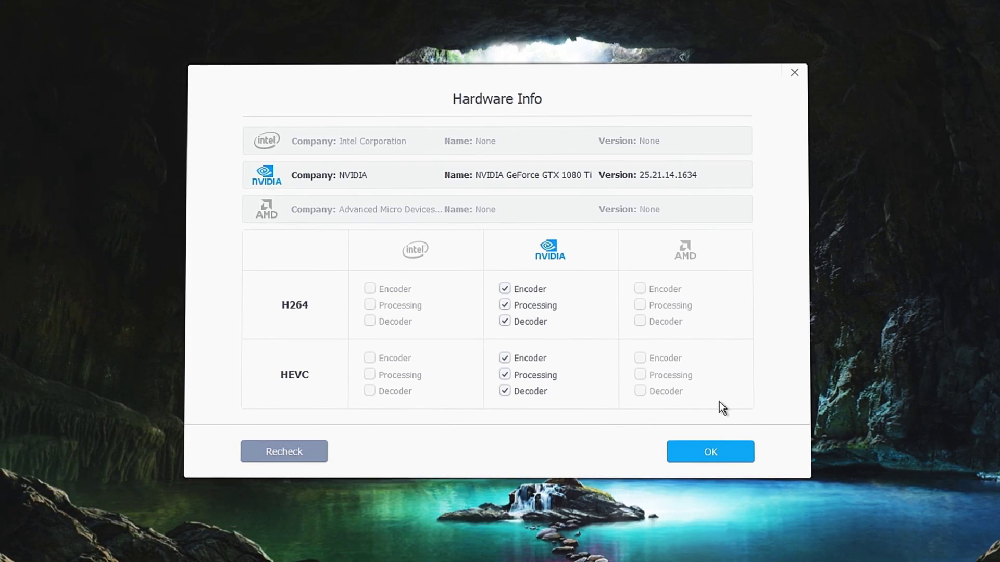
# - Close the Hardware Info dialog to return to the General settings page
pyautogui.click(722, 457)
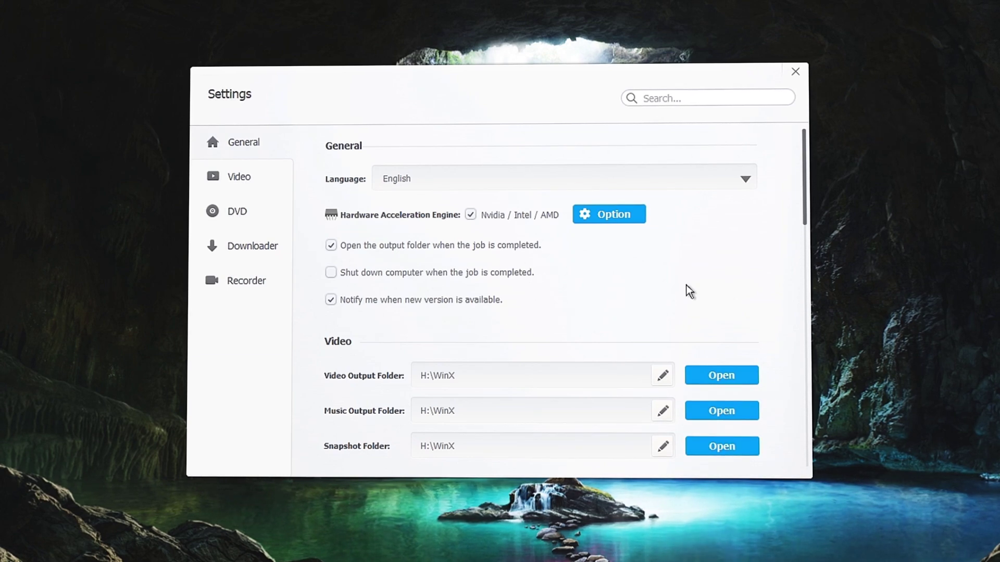
# - Review the default download format and resolution choices, keeping mp4 unchanged
pyautogui.moveTo(802, 213); pyautogui.dragTo(800, 315)
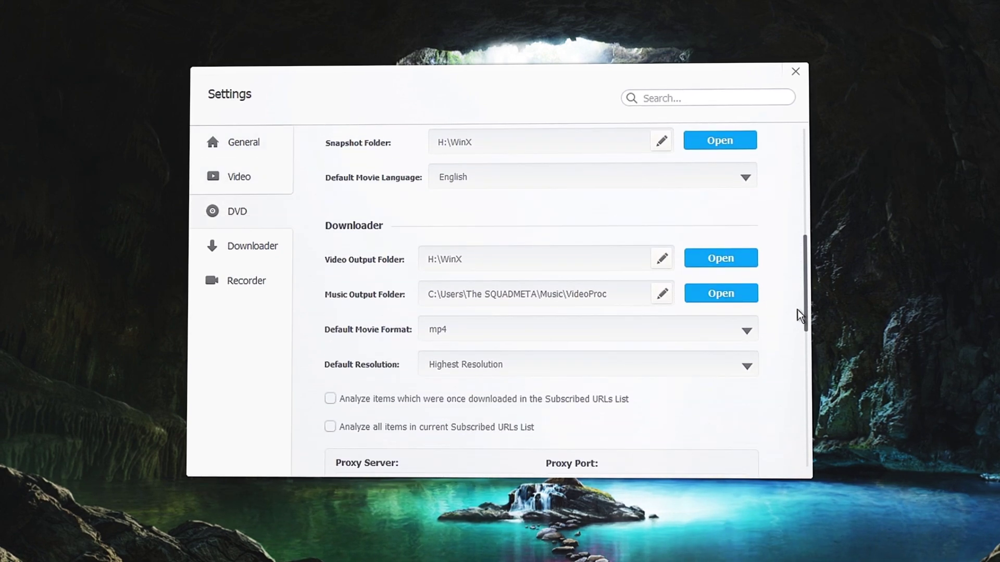
pyautogui.click(747, 332)
pyautogui.click(743, 364)
pyautogui.click(743, 364)
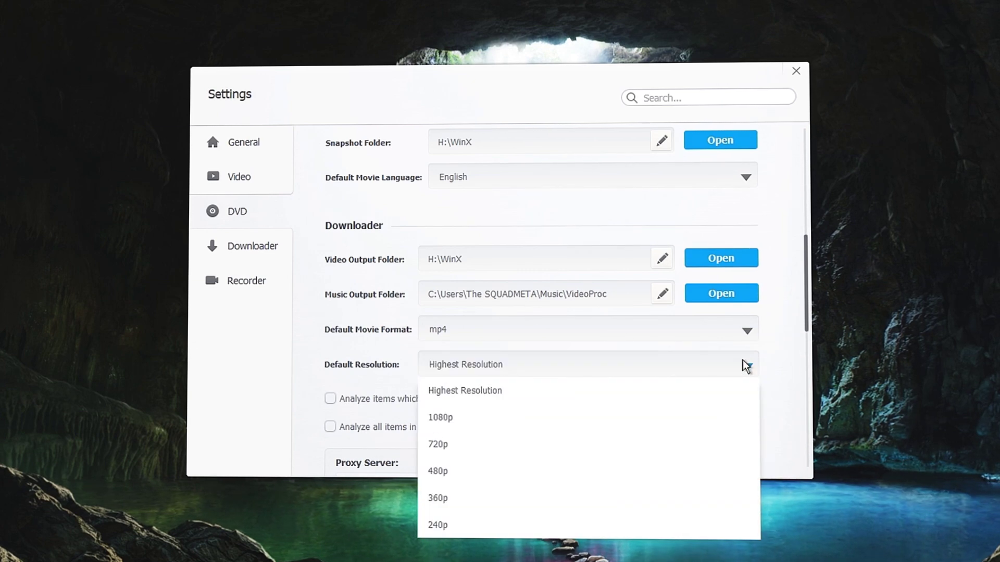
pyautogui.click(743, 364)
# - Keep mp4 as the recording format, then open the empty Video conversion workspace
pyautogui.moveTo(804, 316); pyautogui.dragTo(806, 406)
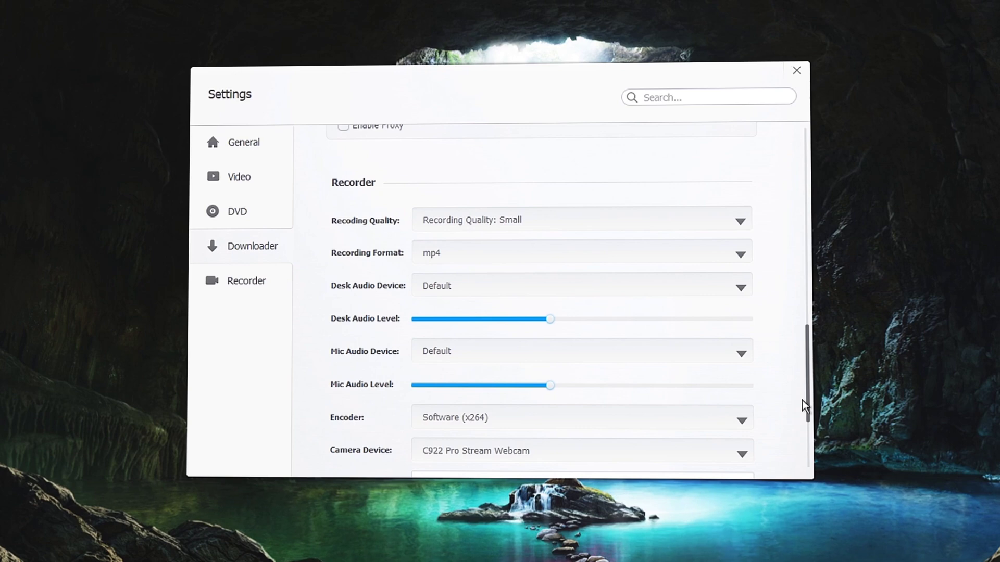
pyautogui.click(740, 255)
pyautogui.click(737, 219)
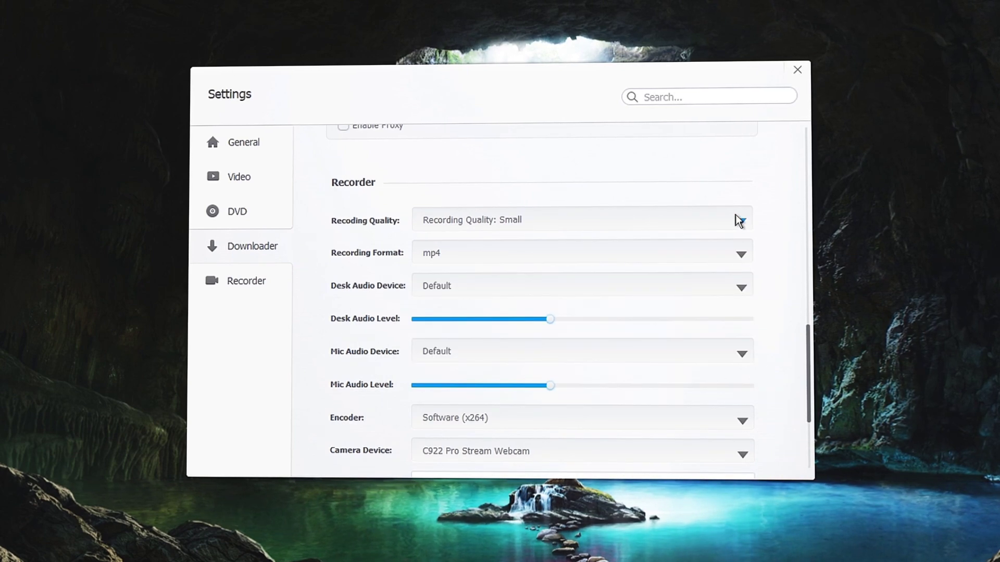
pyautogui.moveTo(804, 349); pyautogui.dragTo(803, 406)
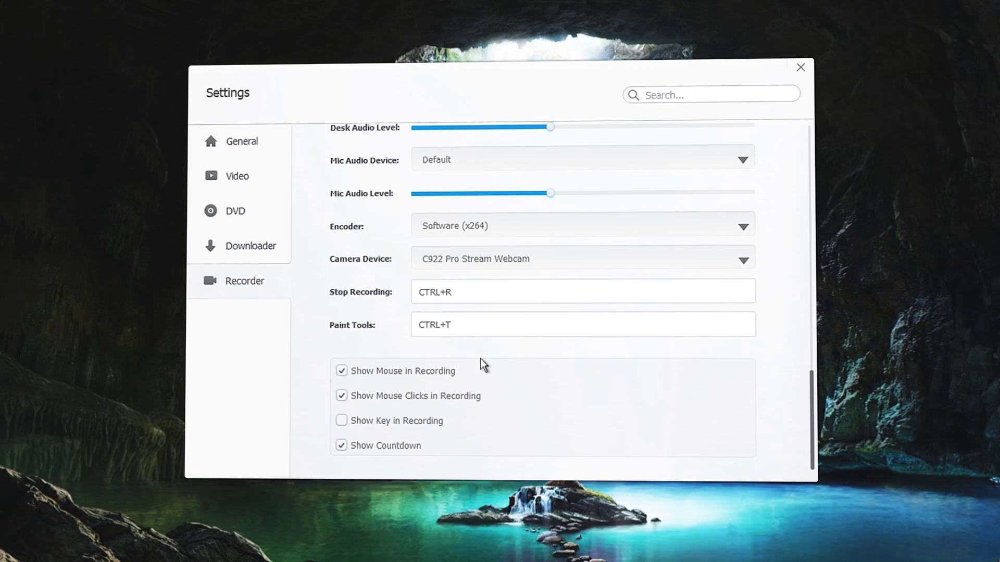
pyautogui.moveTo(812, 416); pyautogui.dragTo(819, 214)
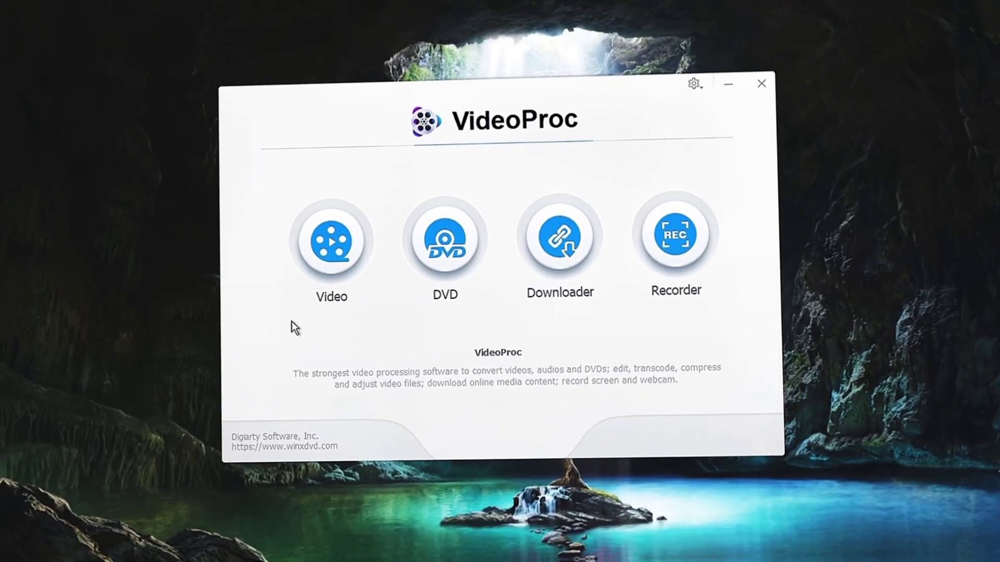
pyautogui.click(333, 258)
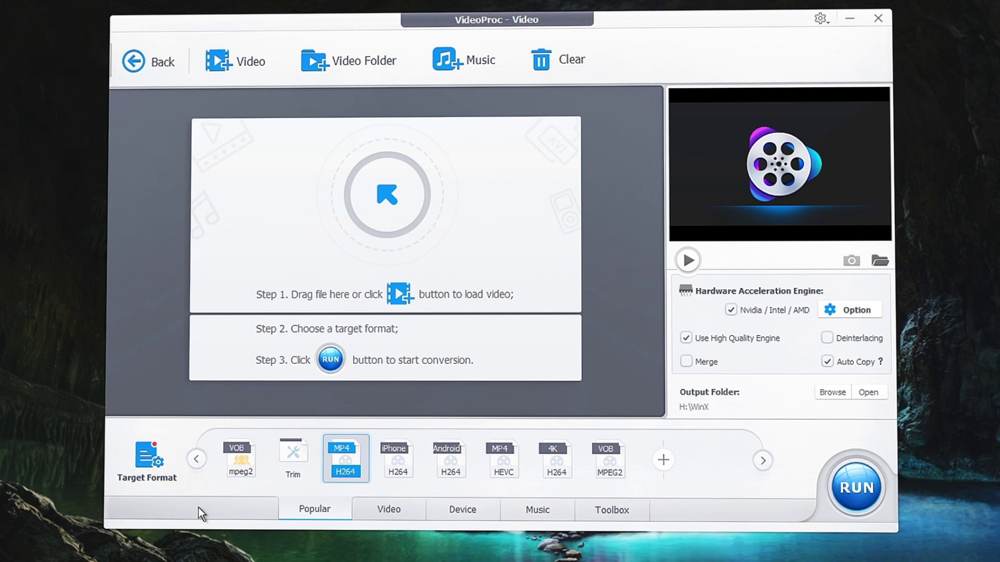
pyautogui.click(149, 465)
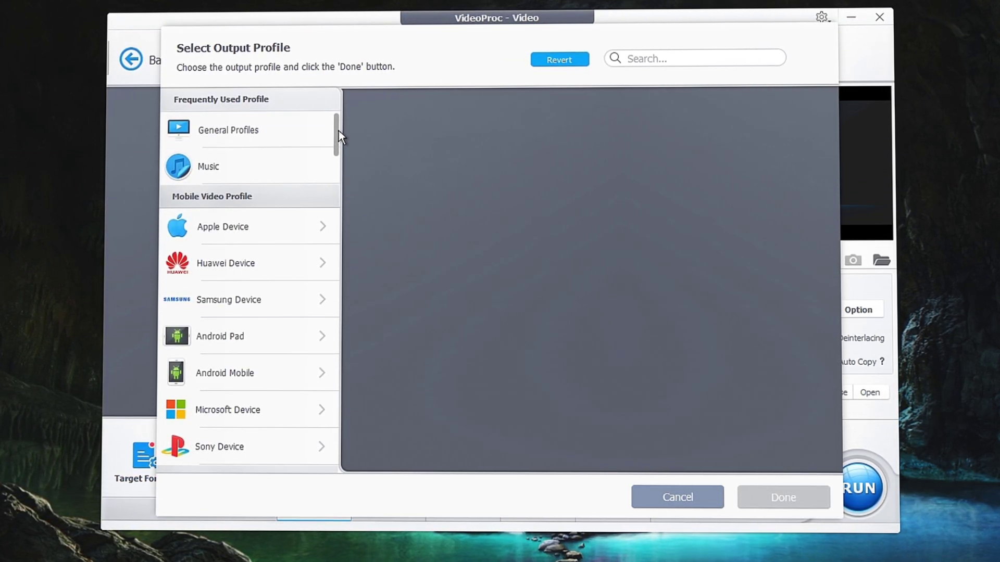
pyautogui.moveTo(339, 129); pyautogui.dragTo(339, 455)
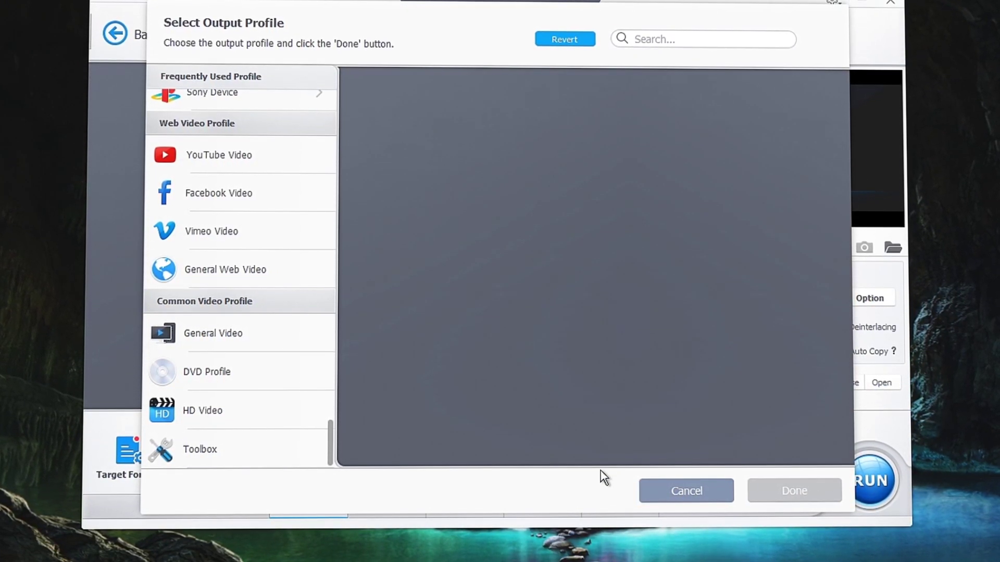
pyautogui.click(714, 493)
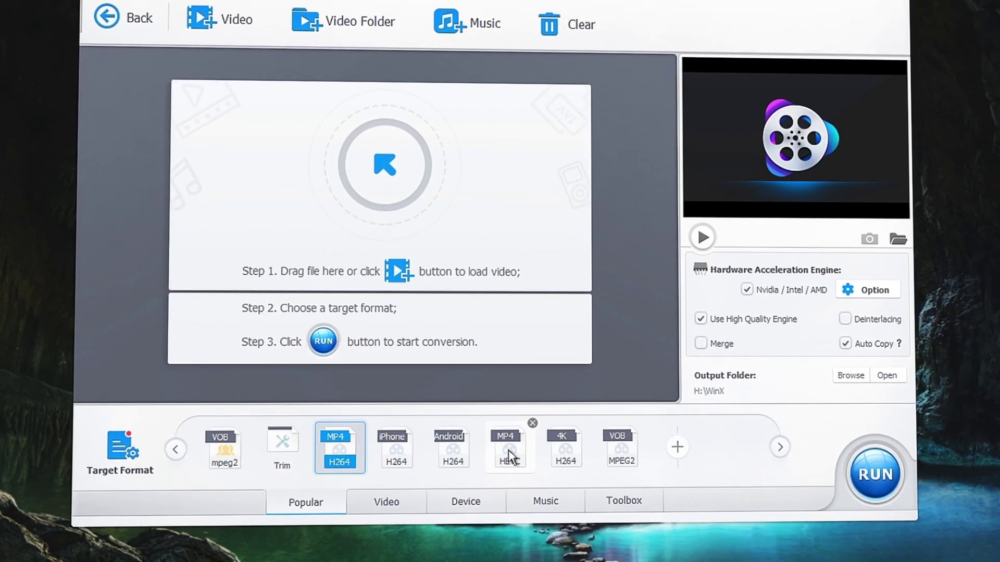
# - Browse the MP4, iPhone and Android presets, then the Video, Device, Music and Toolbox tabs
pyautogui.moveTo(349, 445)
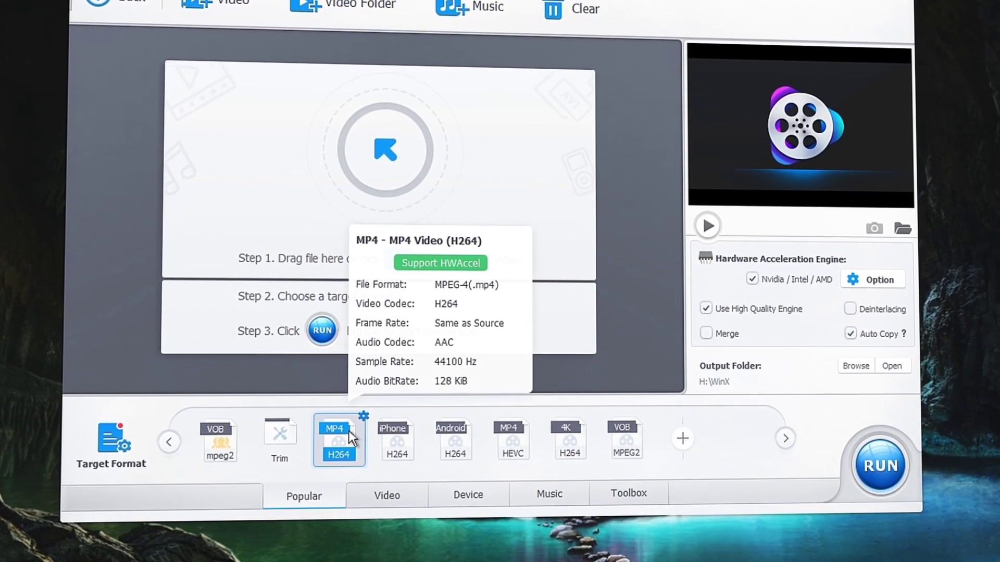
pyautogui.moveTo(392, 433)
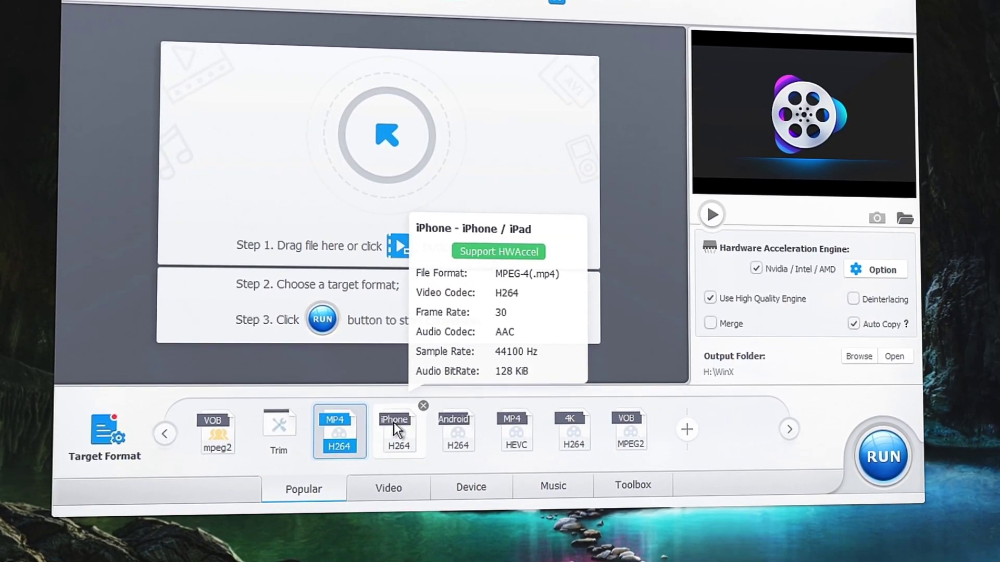
pyautogui.moveTo(453, 427)
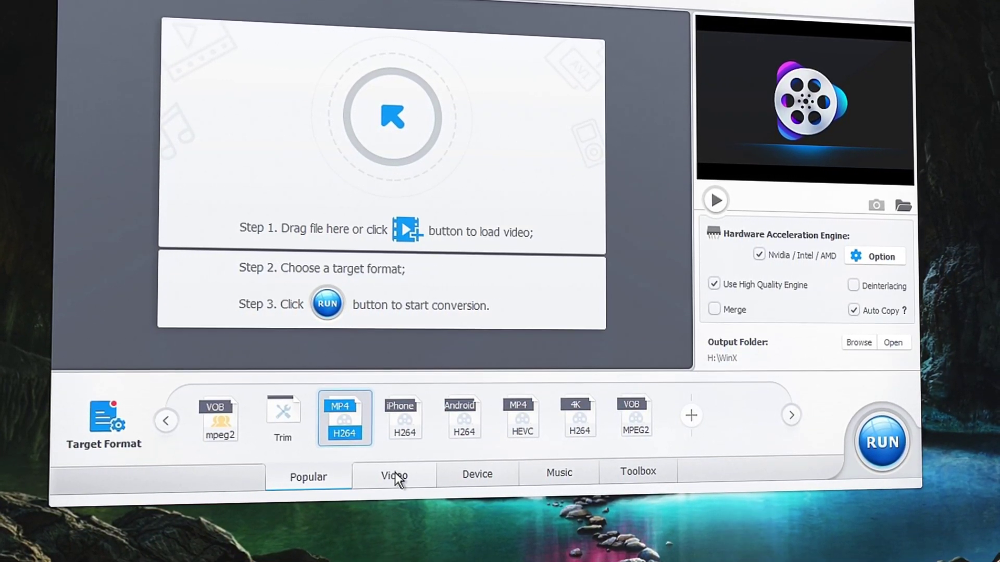
pyautogui.click(395, 472)
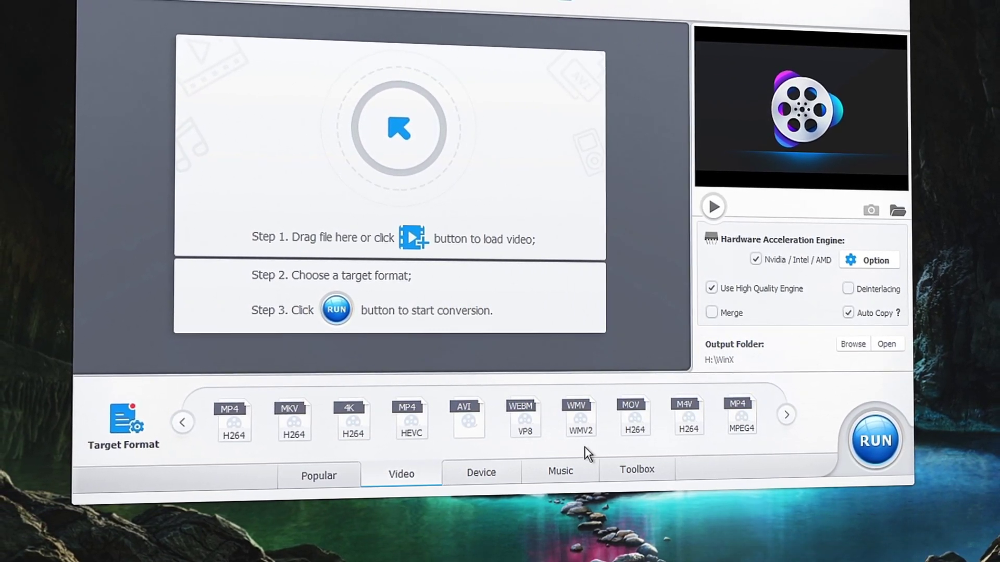
pyautogui.click(476, 471)
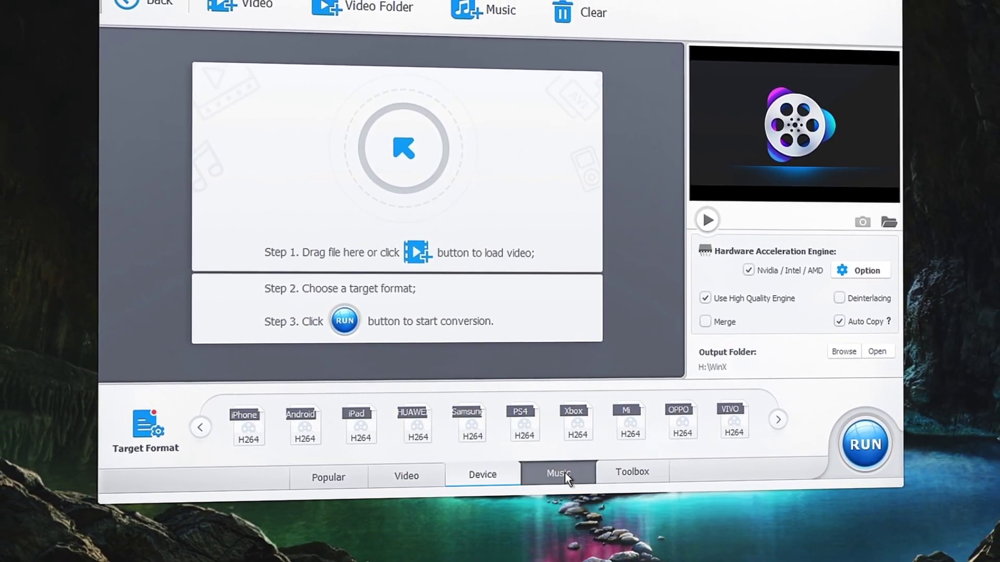
pyautogui.click(560, 472)
pyautogui.click(604, 479)
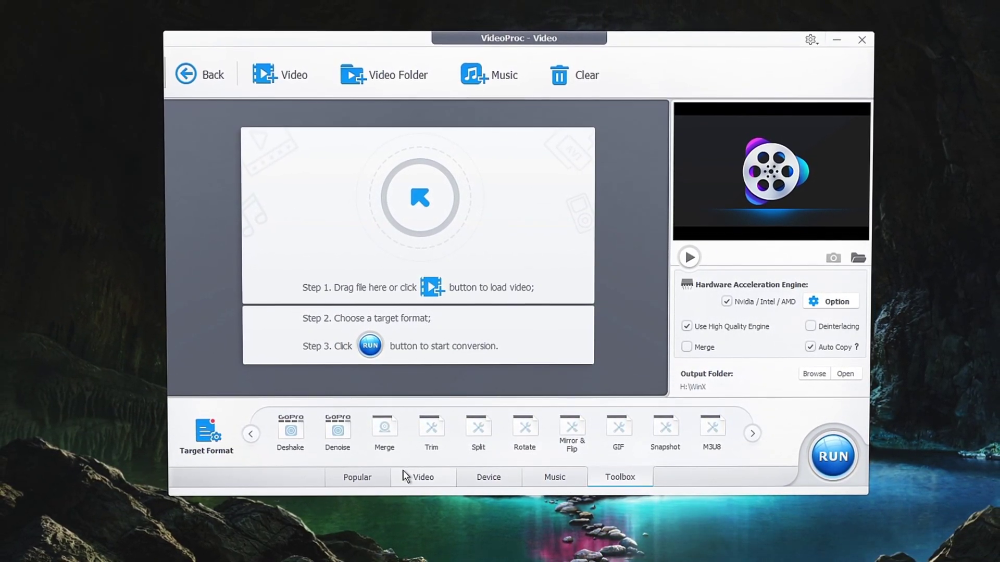
# - Add the 4K VIDEO ultrahd webm clip from H:\WinX to the conversion list
pyautogui.click(285, 78)
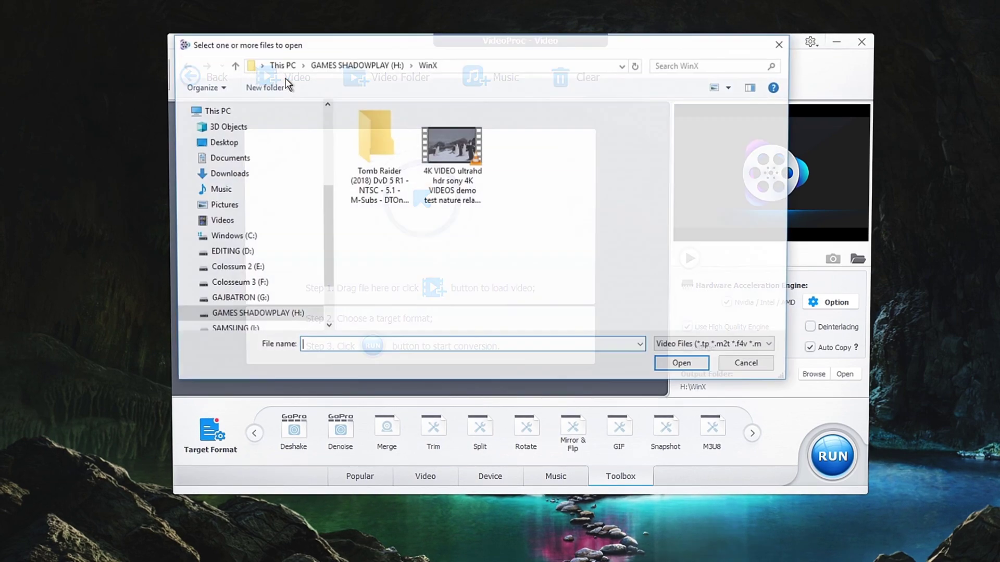
pyautogui.click(473, 149)
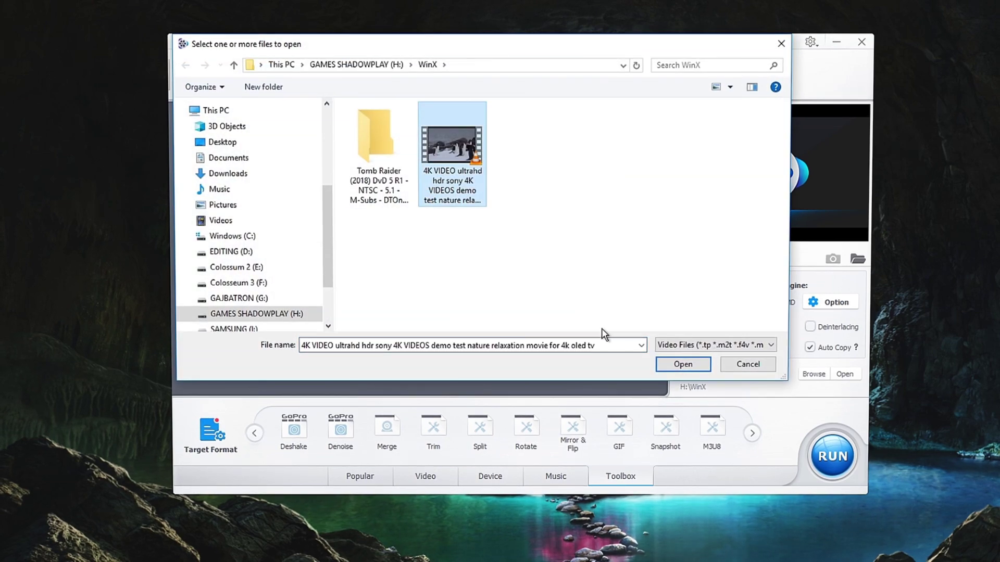
pyautogui.click(679, 364)
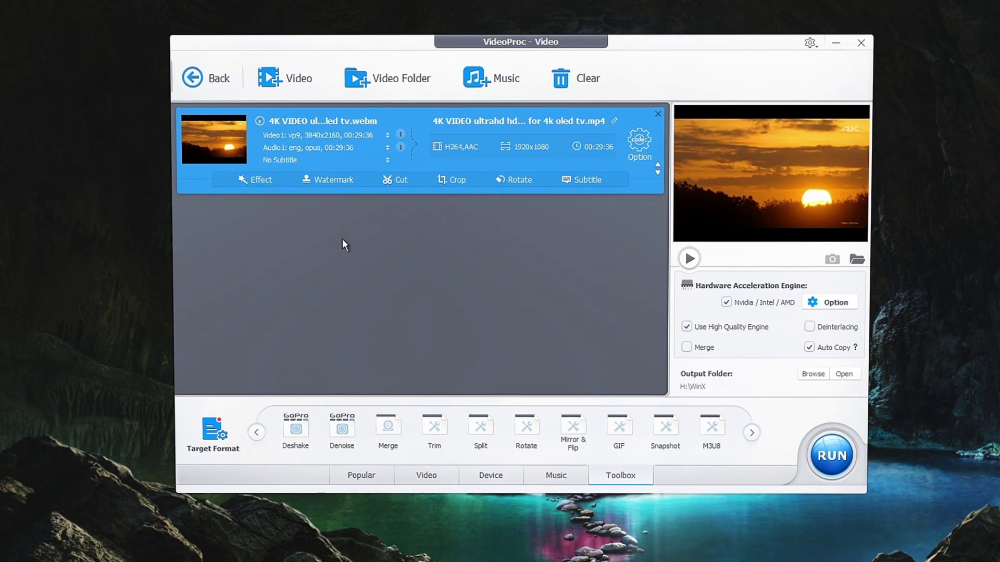
# - Open the clip's Effect editor, seek the preview to 00:05:54 and browse the effects
pyautogui.click(259, 182)
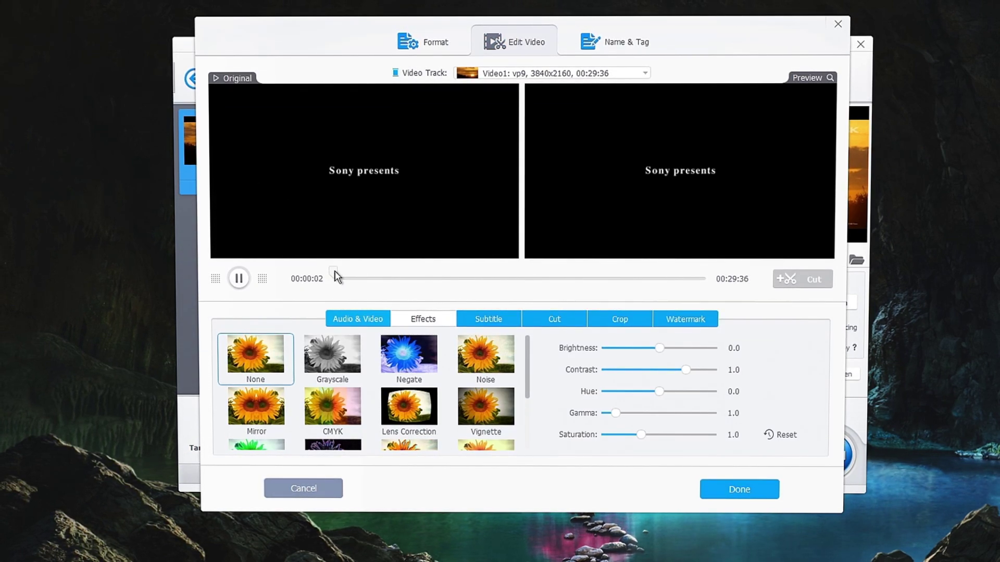
pyautogui.click(405, 277)
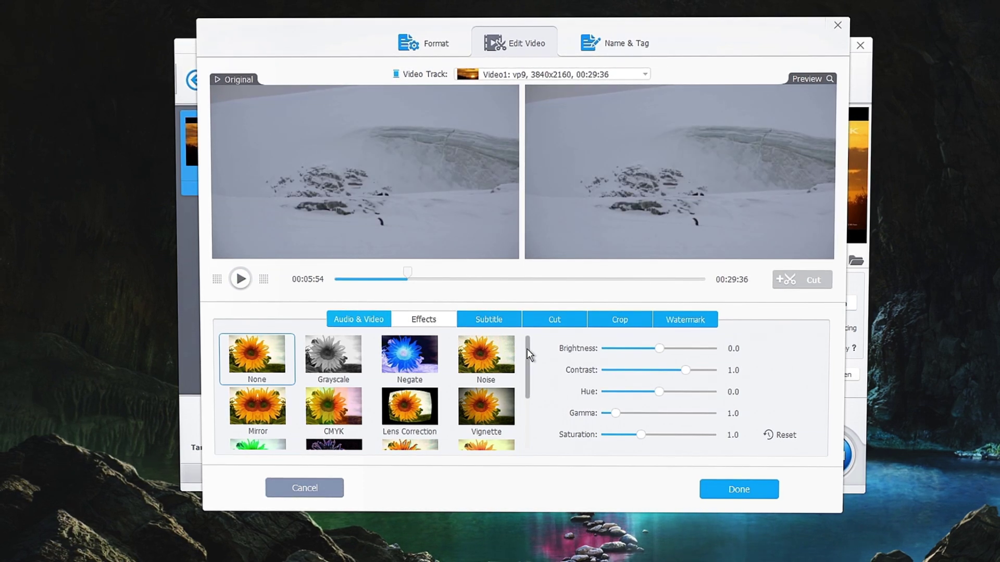
pyautogui.moveTo(529, 355)
pyautogui.mouseDown()
pyautogui.moveTo(528, 411)
pyautogui.moveTo(532, 342)
pyautogui.mouseUp()
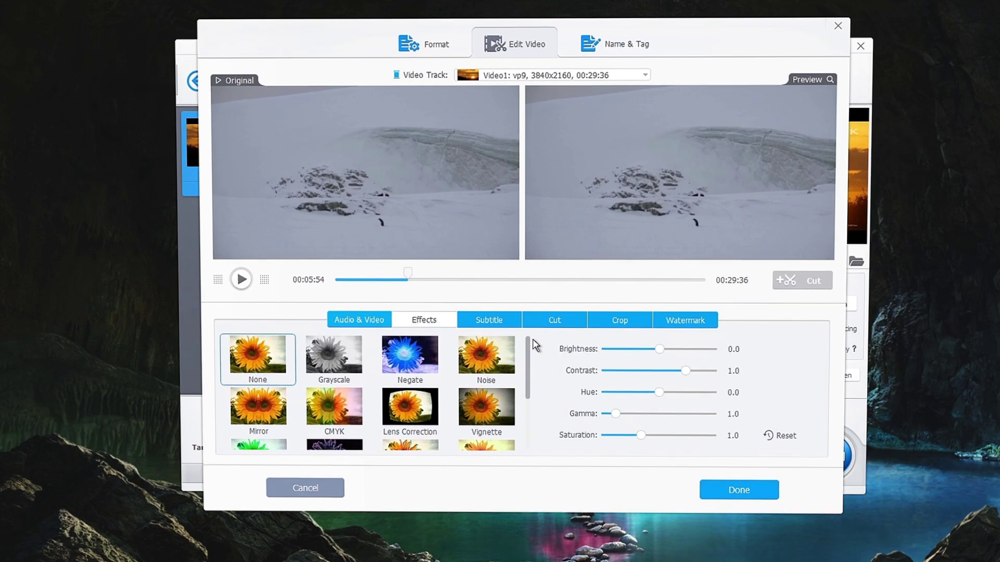
pyautogui.click(347, 320)
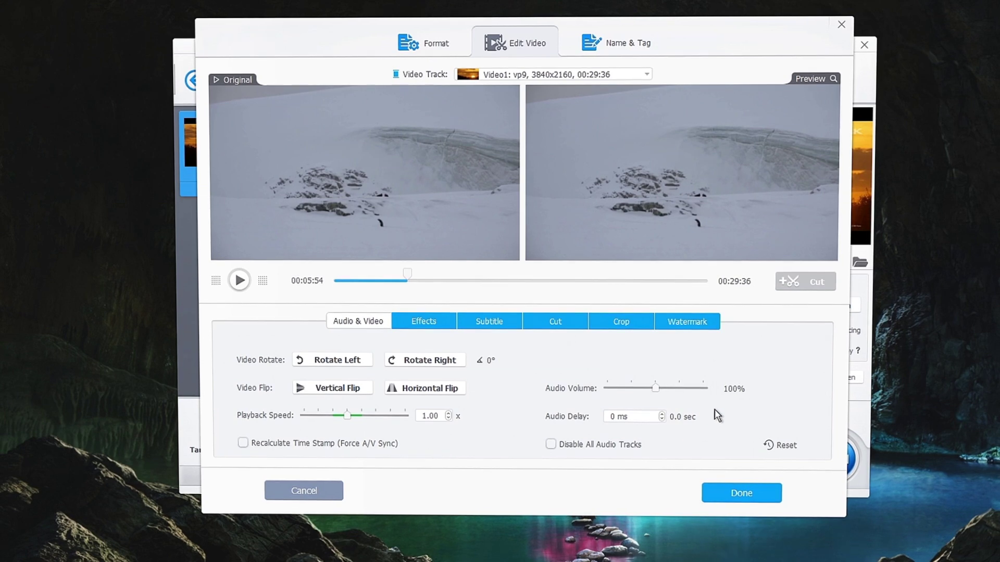
# - View the subtitle file options, then move on to the Cut page
pyautogui.click(496, 327)
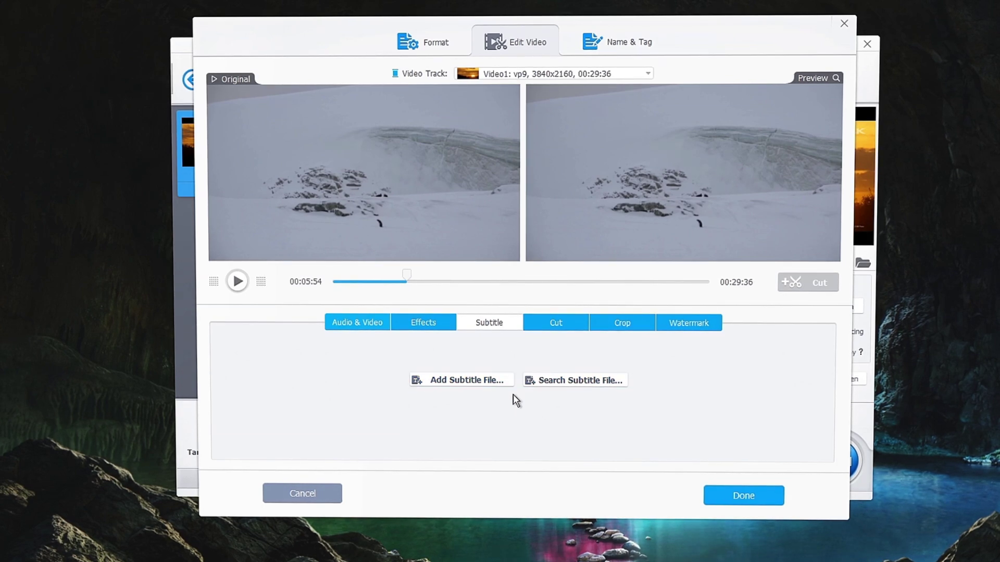
pyautogui.click(565, 322)
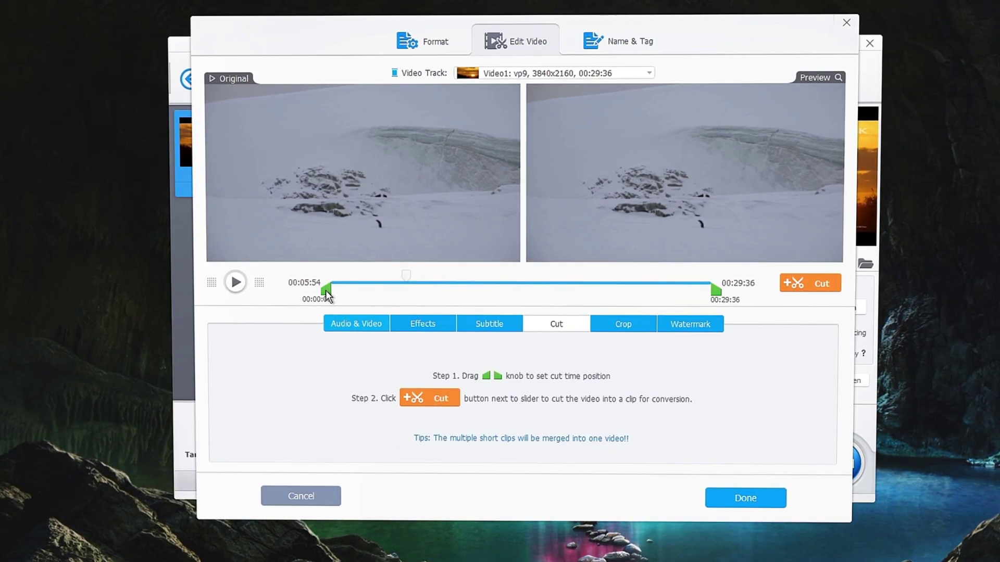
# - Trim the clip to 00:10:25–00:12:13, a 00:01:48 segment
pyautogui.moveTo(326, 290); pyautogui.dragTo(435, 295)
pyautogui.moveTo(719, 291); pyautogui.dragTo(494, 292)
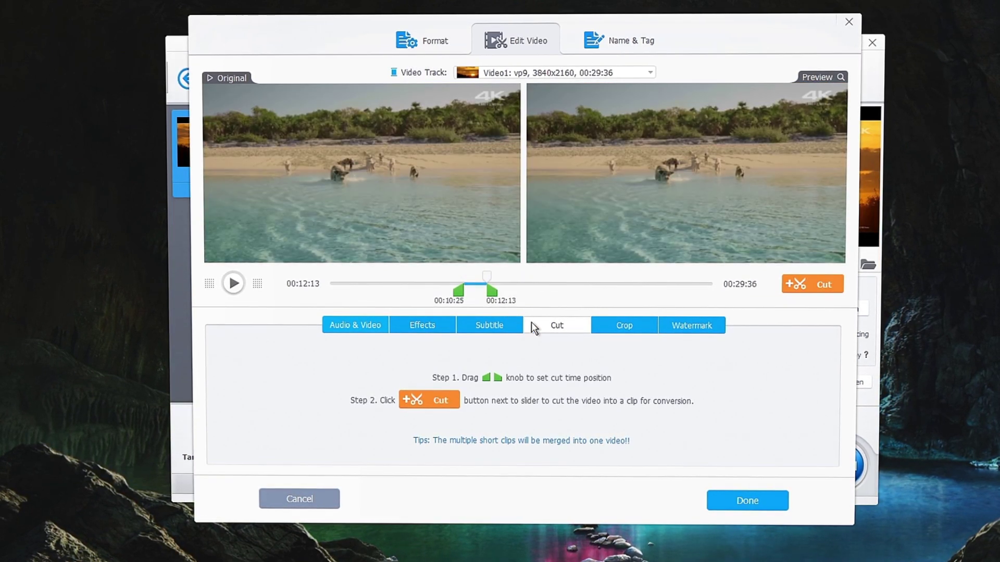
pyautogui.click(440, 400)
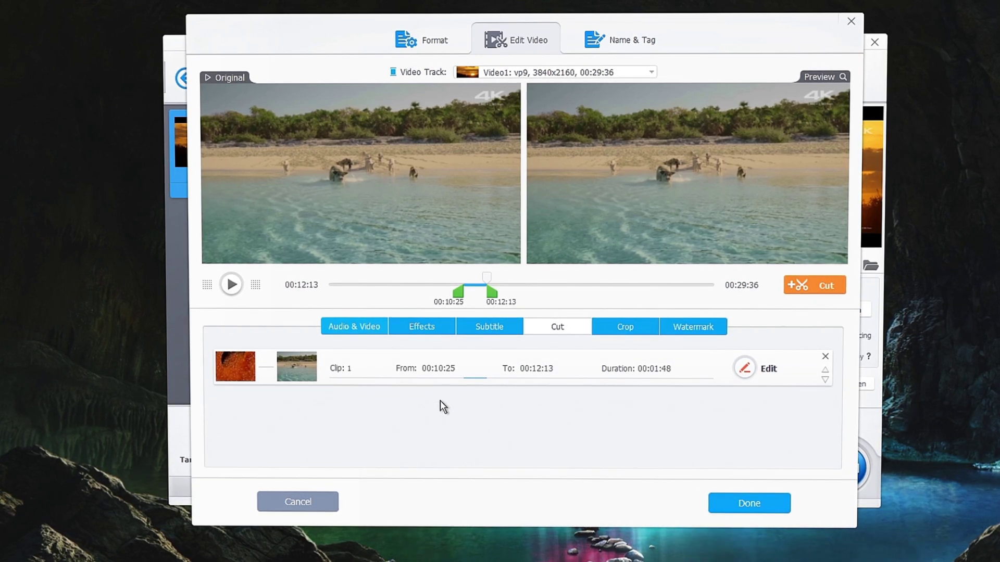
pyautogui.click(625, 331)
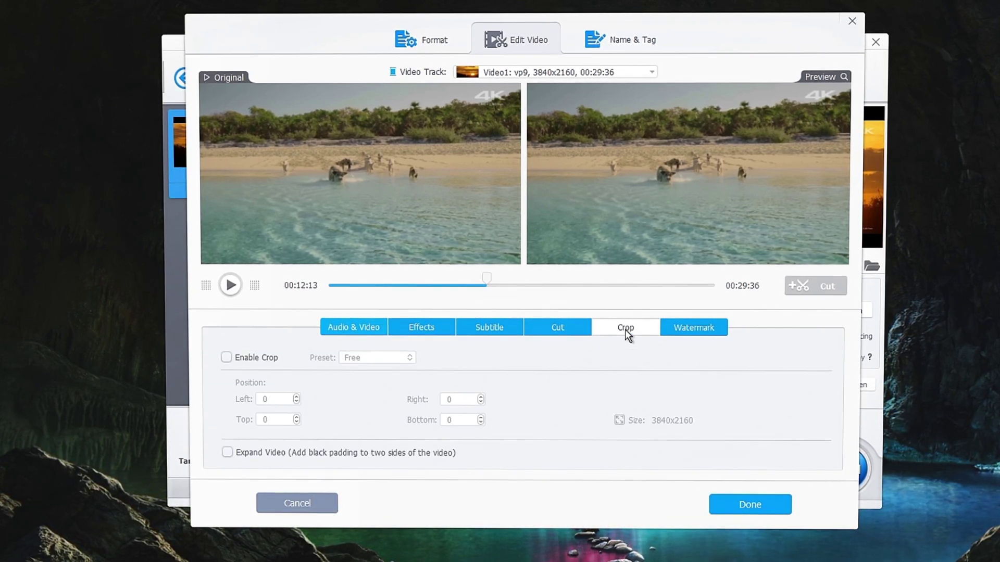
# - Try a crop box over the beach scene, then disable cropping to keep the full 3840x2160 frame
pyautogui.click(233, 358)
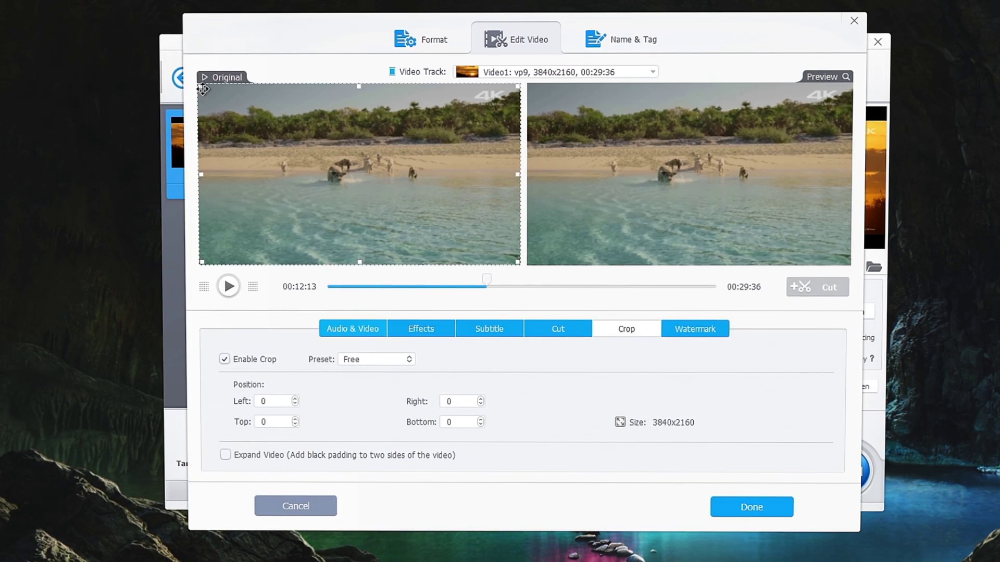
pyautogui.moveTo(199, 86); pyautogui.dragTo(286, 132)
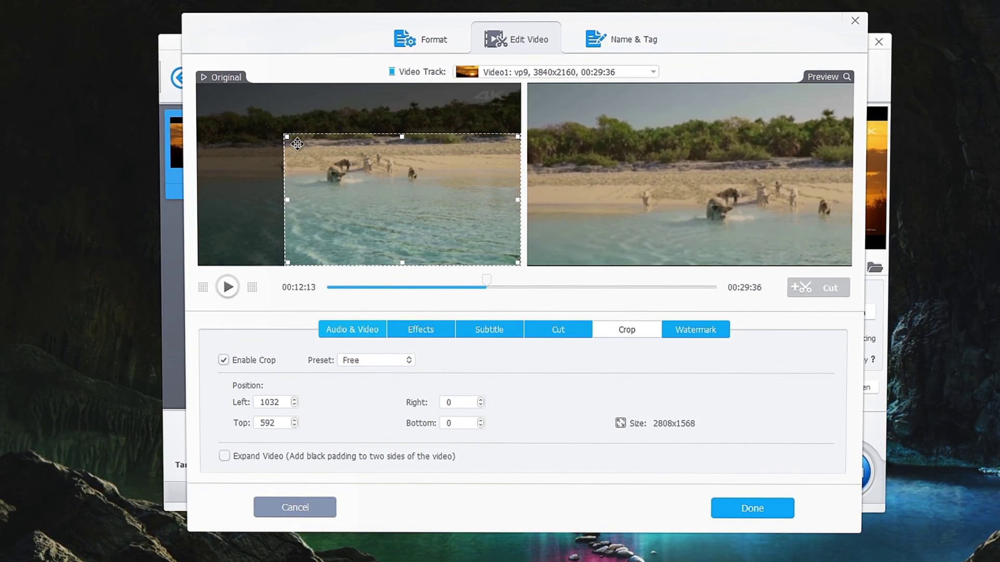
pyautogui.moveTo(377, 195); pyautogui.dragTo(346, 204)
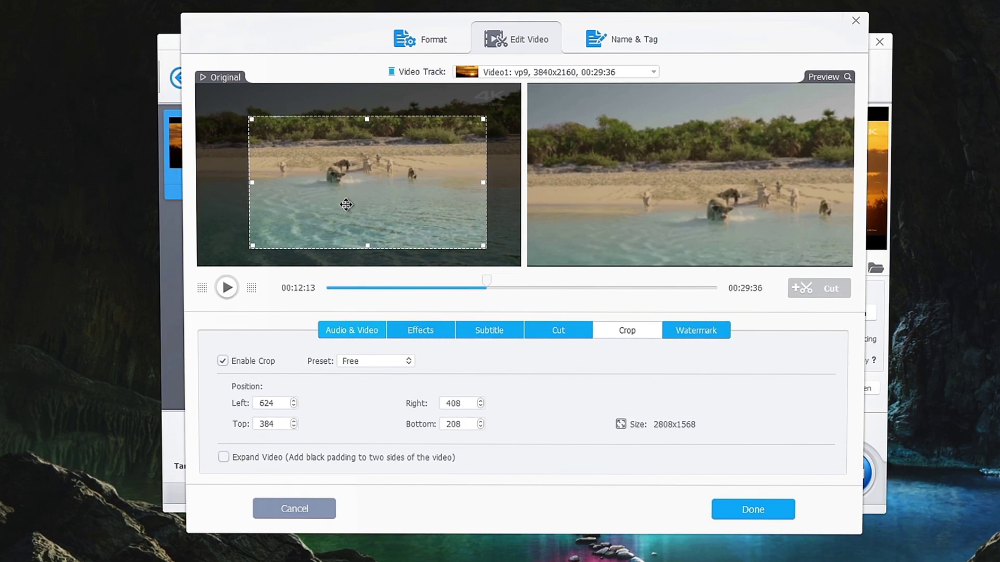
pyautogui.click(223, 361)
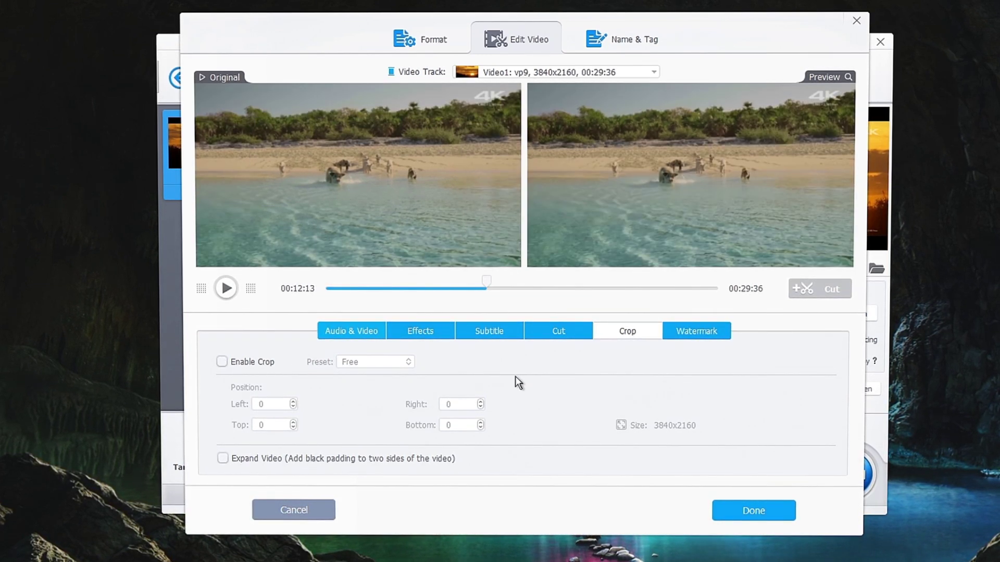
# - Turn a text watermark on and back off, leaving watermarking disabled
pyautogui.click(691, 332)
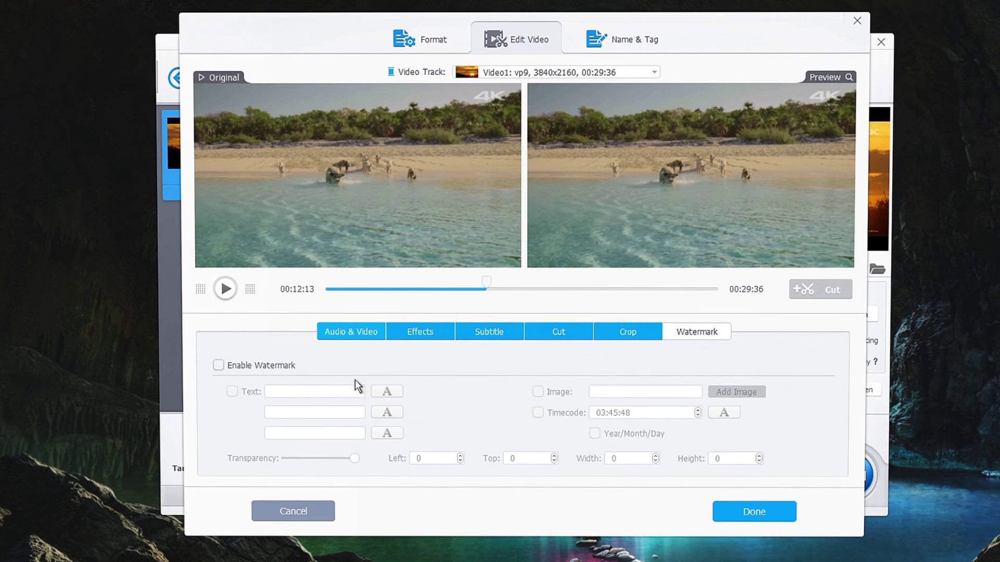
pyautogui.click(218, 365)
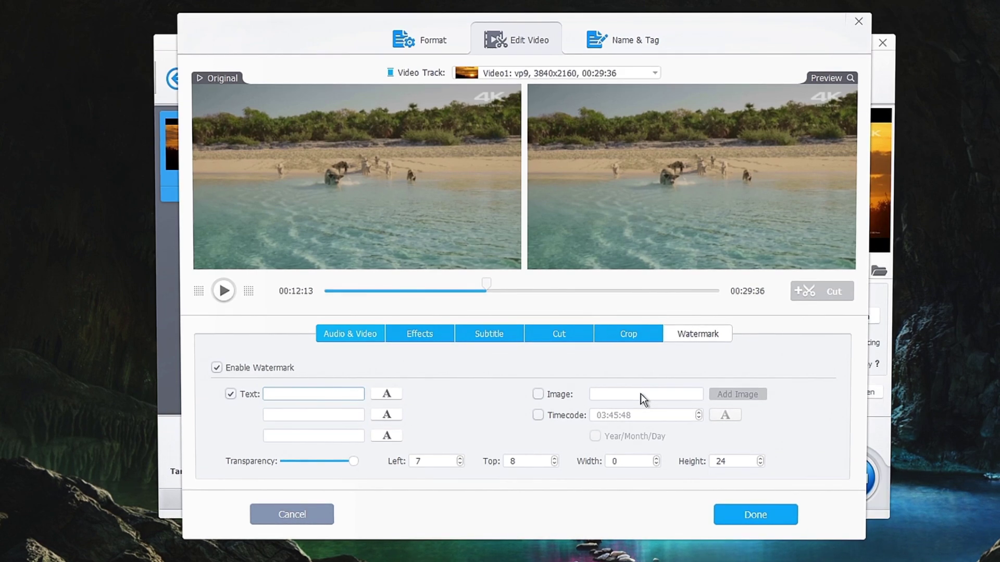
pyautogui.click(218, 370)
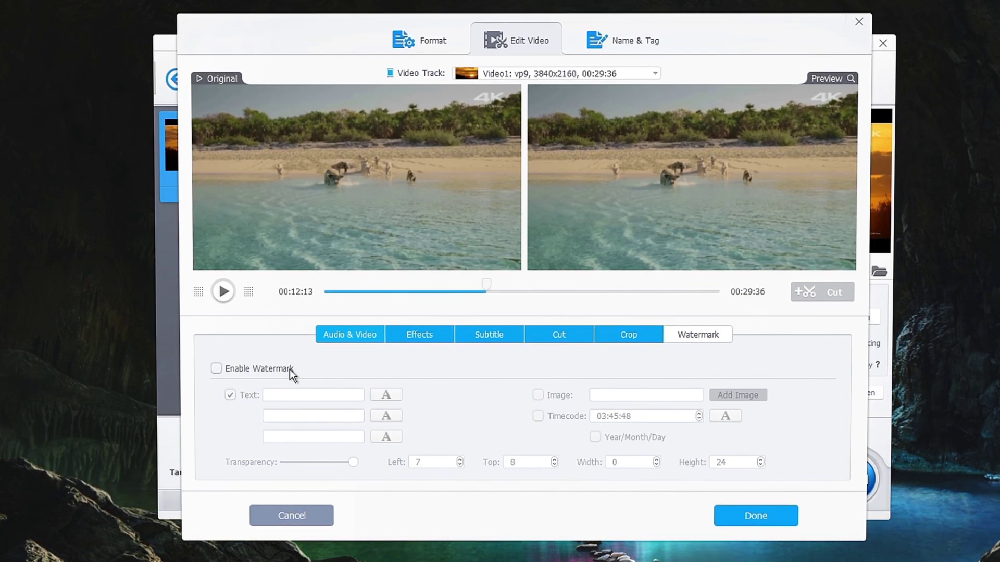
pyautogui.click(438, 42)
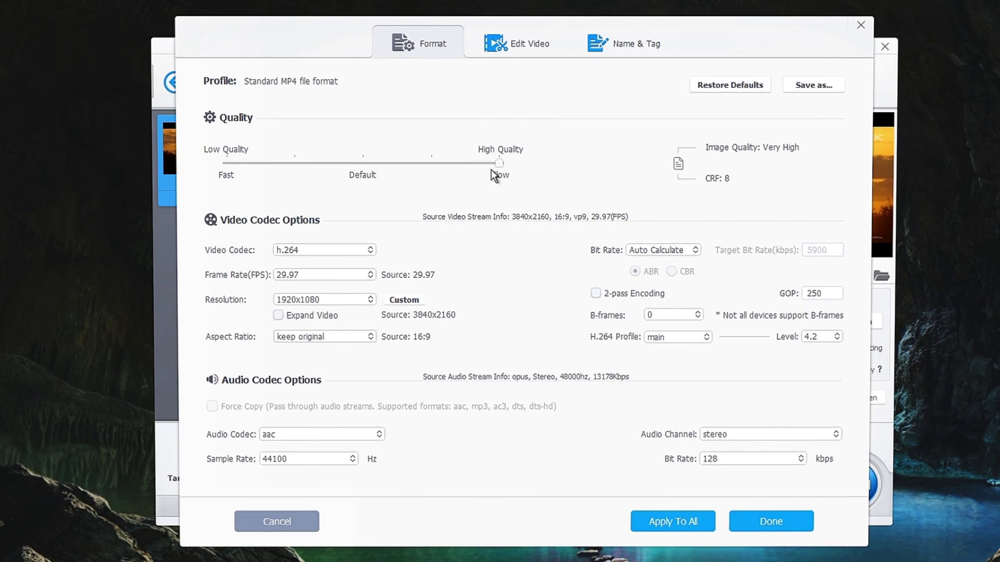
# - Review the Name & Tag title, then accept the trimmed 1920x1080 H264/AAC MP4 settings
pyautogui.click(634, 44)
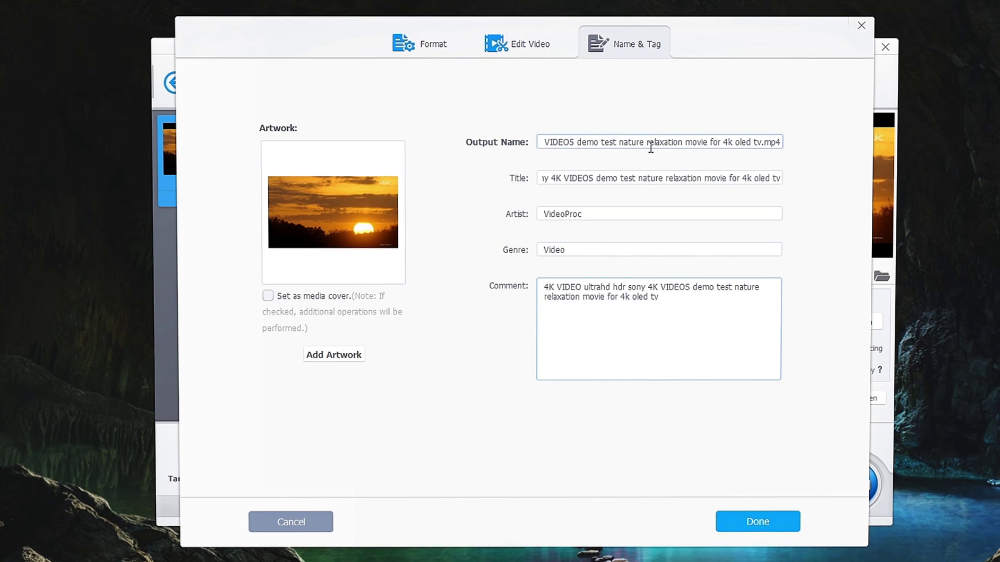
pyautogui.click(549, 178)
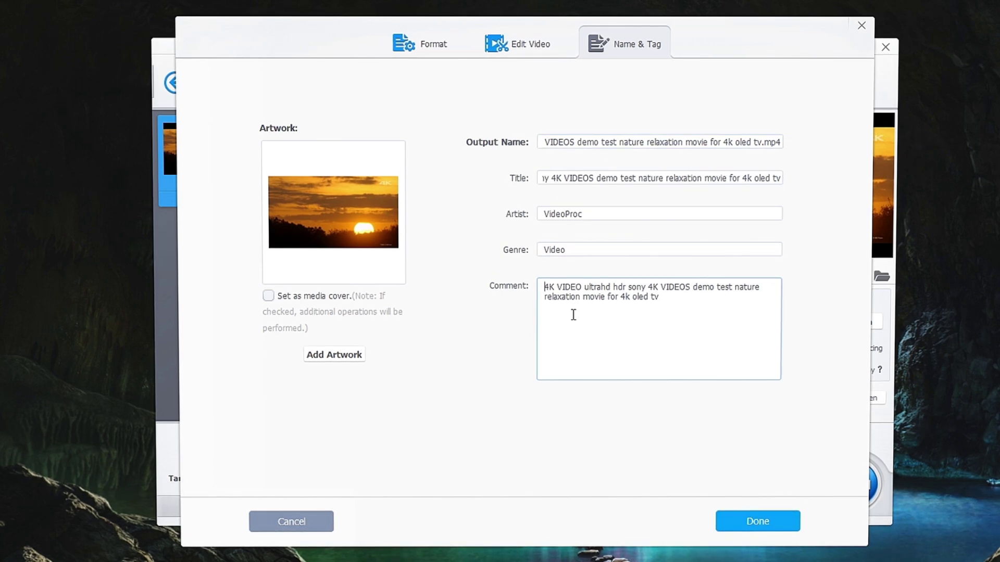
pyautogui.click(767, 520)
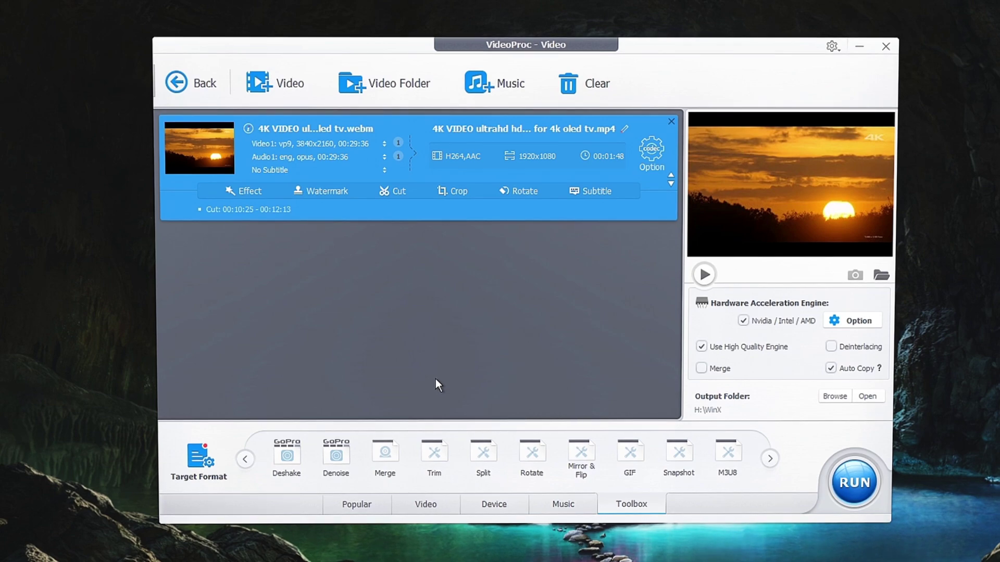
# - Raise the Popular MP4 H264 preset's encoding quality to High Quality
pyautogui.click(411, 511)
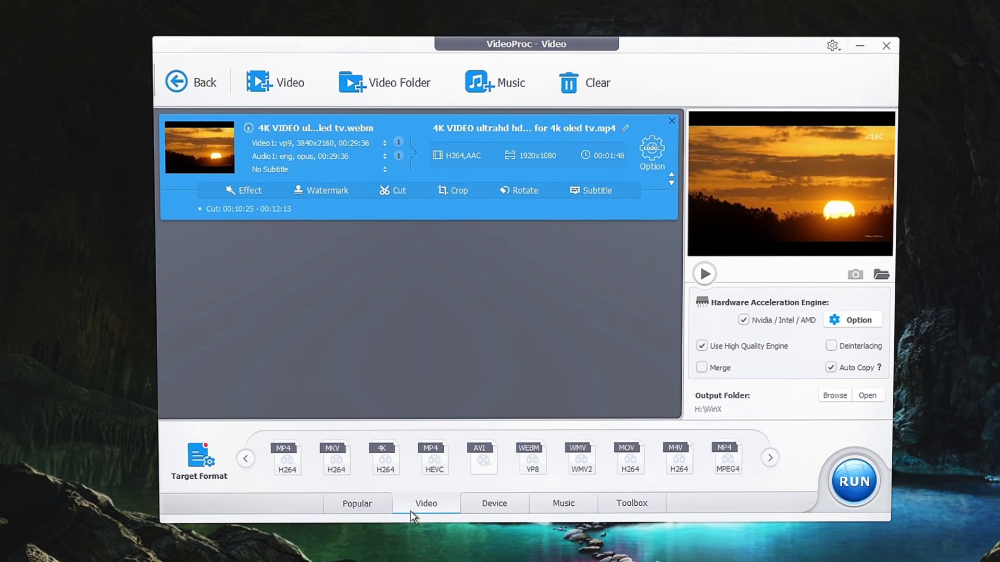
pyautogui.click(365, 508)
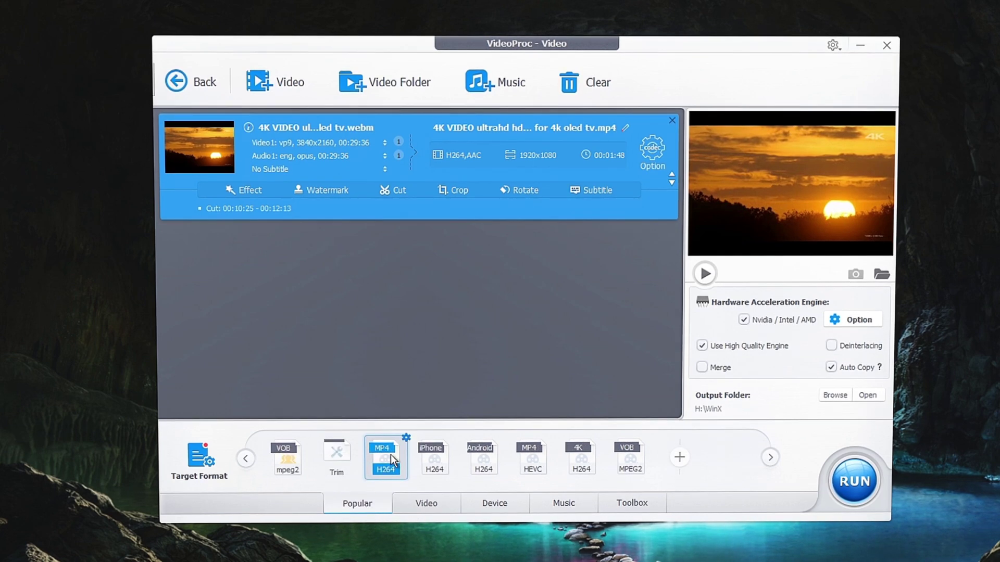
pyautogui.click(405, 438)
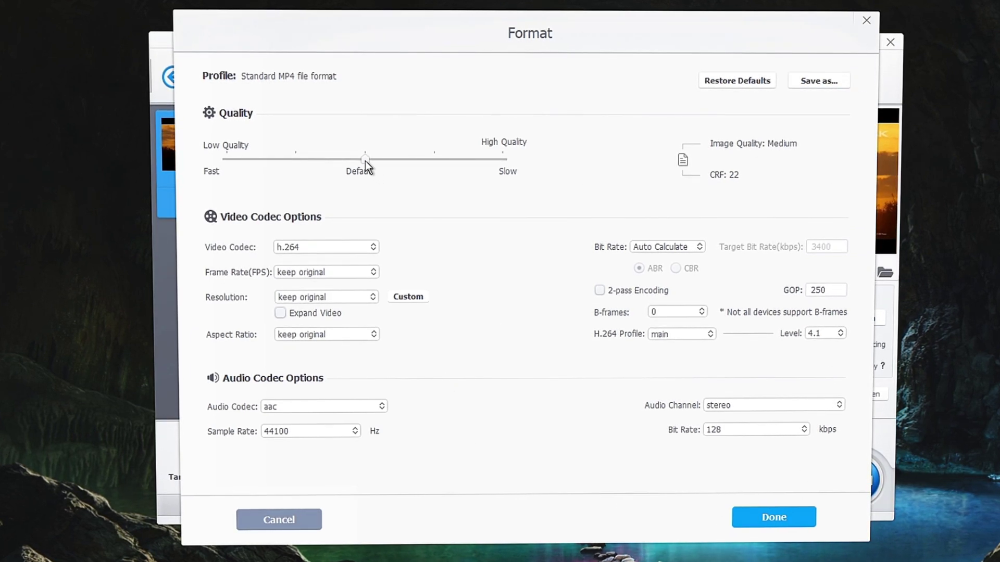
pyautogui.moveTo(364, 158); pyautogui.dragTo(531, 163)
# - Save it as the custom profile 'Custom: MP4 Video (H264) BEST QUALITY'
pyautogui.click(815, 85)
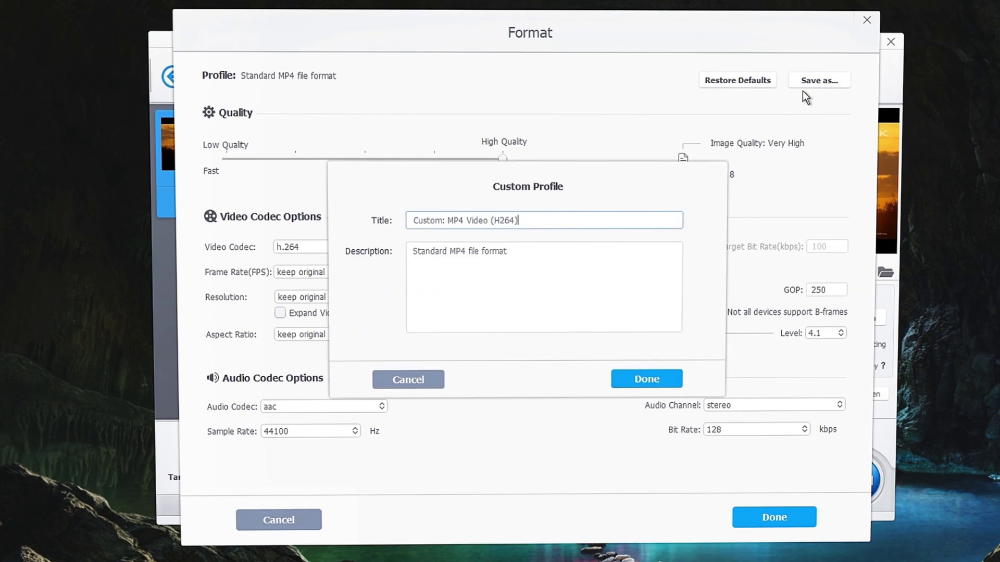
pyautogui.write('BEST QUALITY')
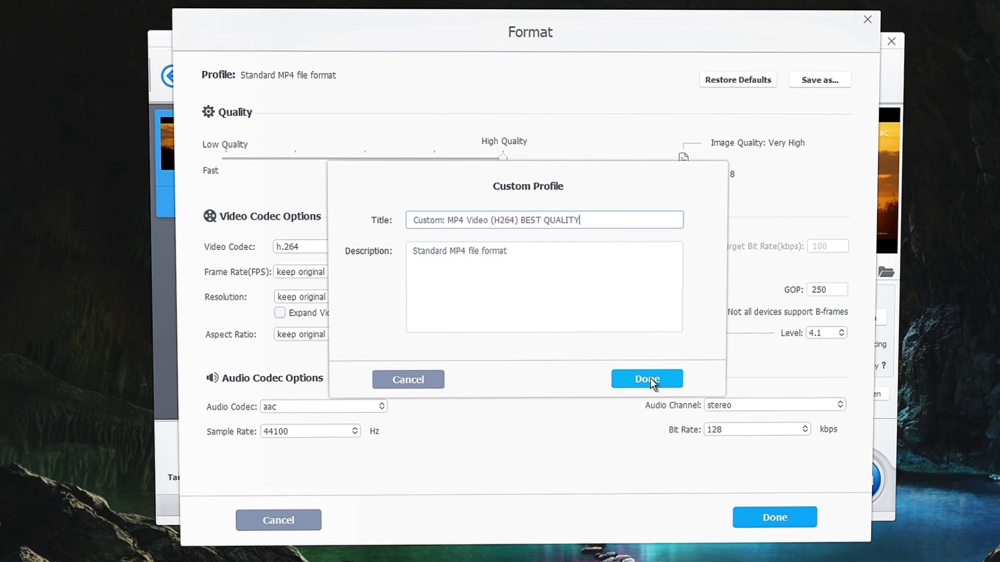
pyautogui.click(647, 378)
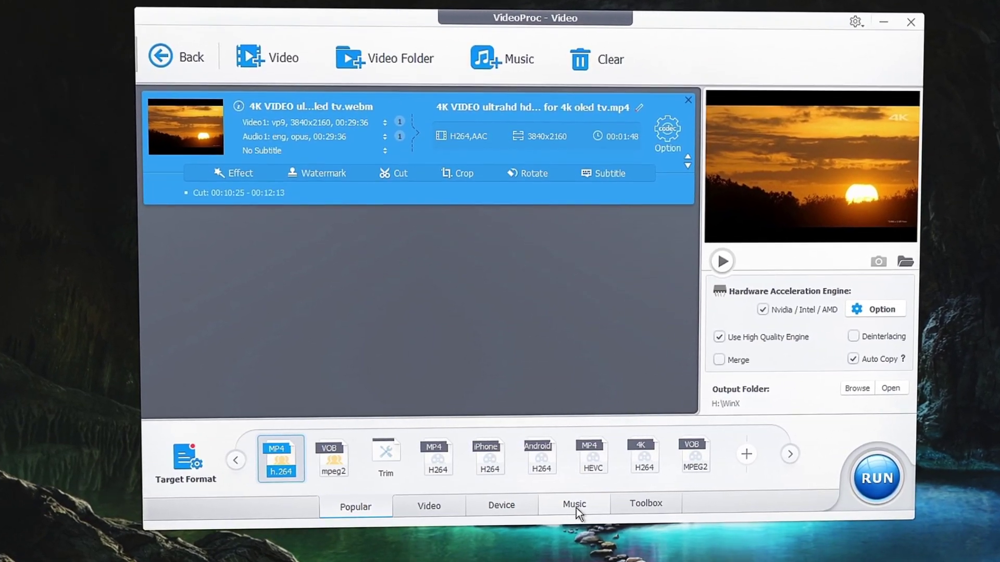
# - Show the Toolbox and page right until Fisheye and Export Subtitle appear
pyautogui.click(651, 504)
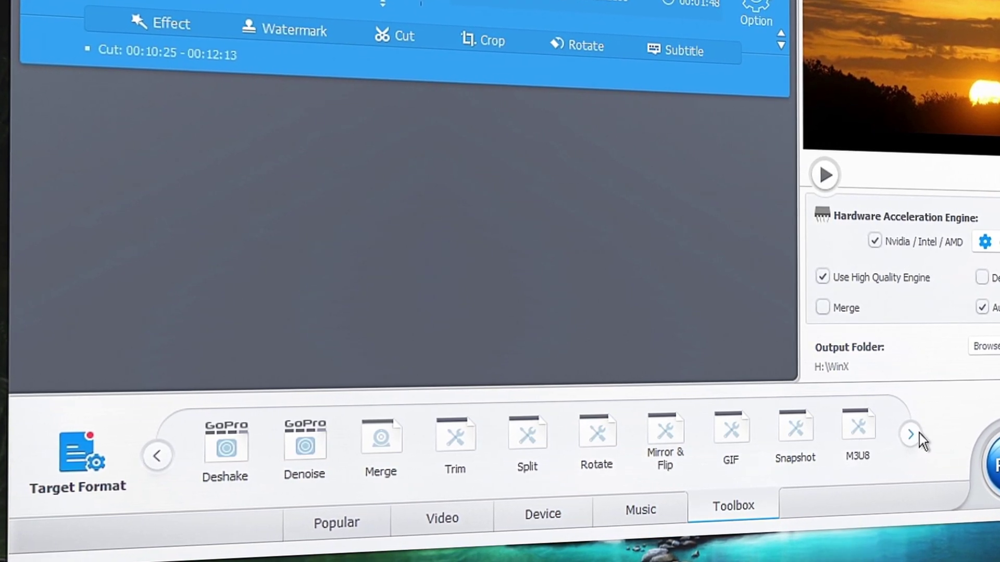
pyautogui.click(906, 432)
pyautogui.click(920, 435)
pyautogui.click(921, 435)
pyautogui.click(920, 435)
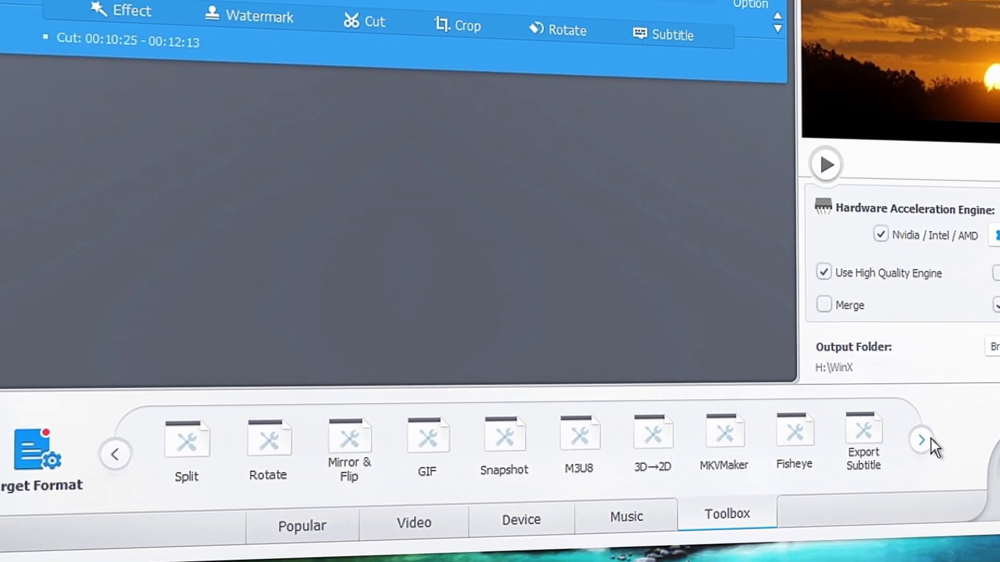
pyautogui.click(920, 435)
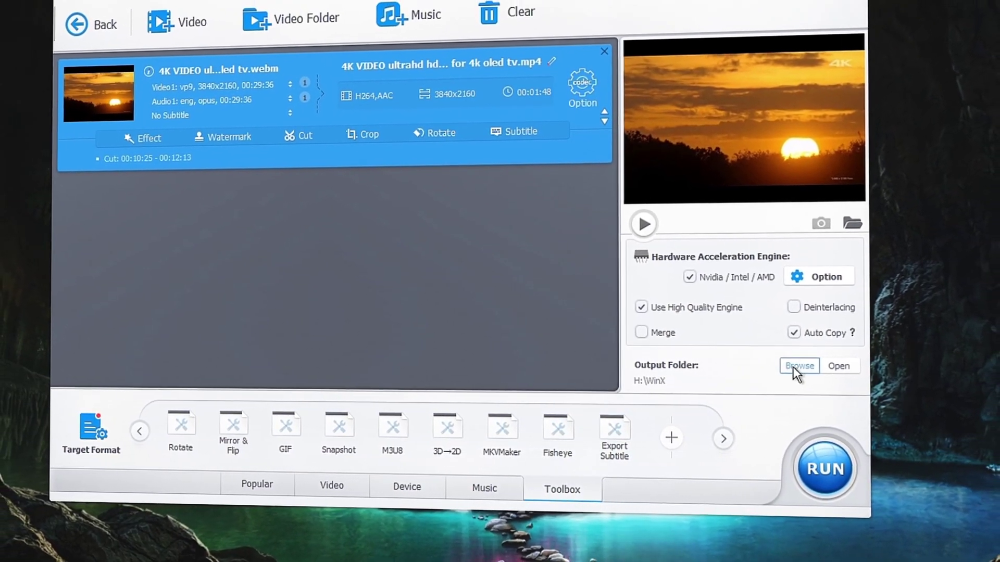
# - Convert the clip and play the resulting 111 MB 4K MP4 from H:\WinX in VLC
pyautogui.click(822, 469)
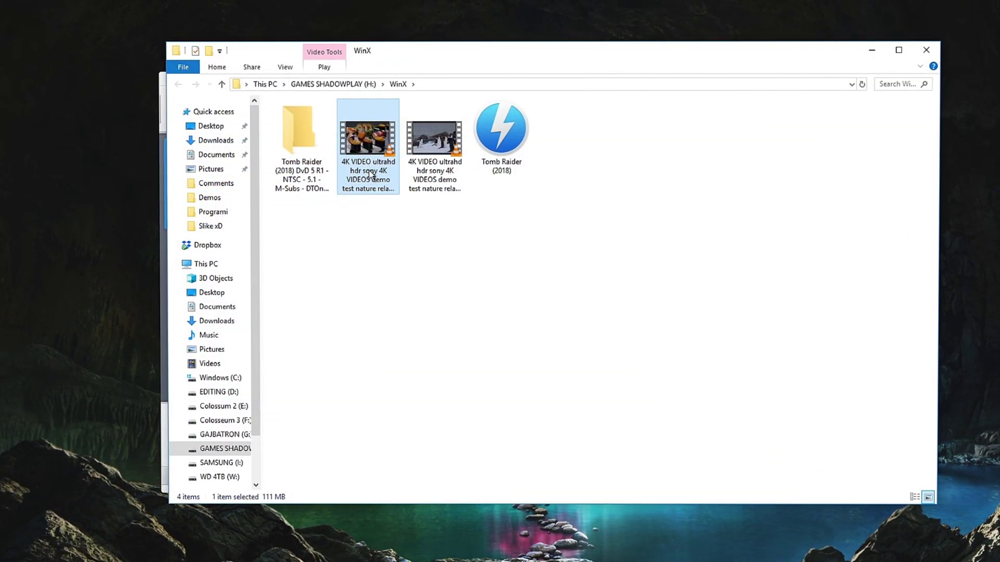
pyautogui.doubleClick(371, 157)
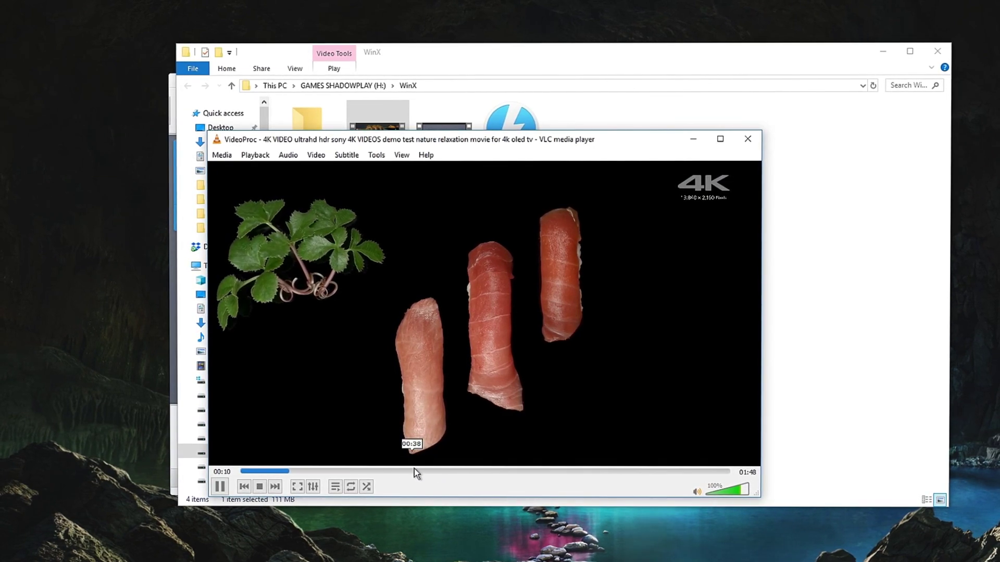
# - Skip the 4K clip ahead to 00:49 and 01:07, then close VLC and the WinX folder
pyautogui.click(459, 471)
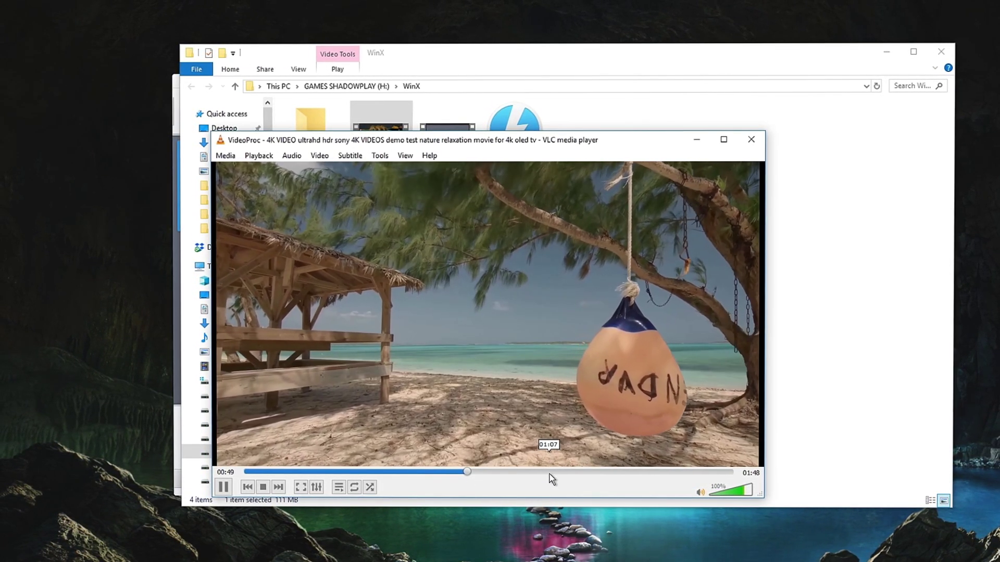
pyautogui.click(554, 474)
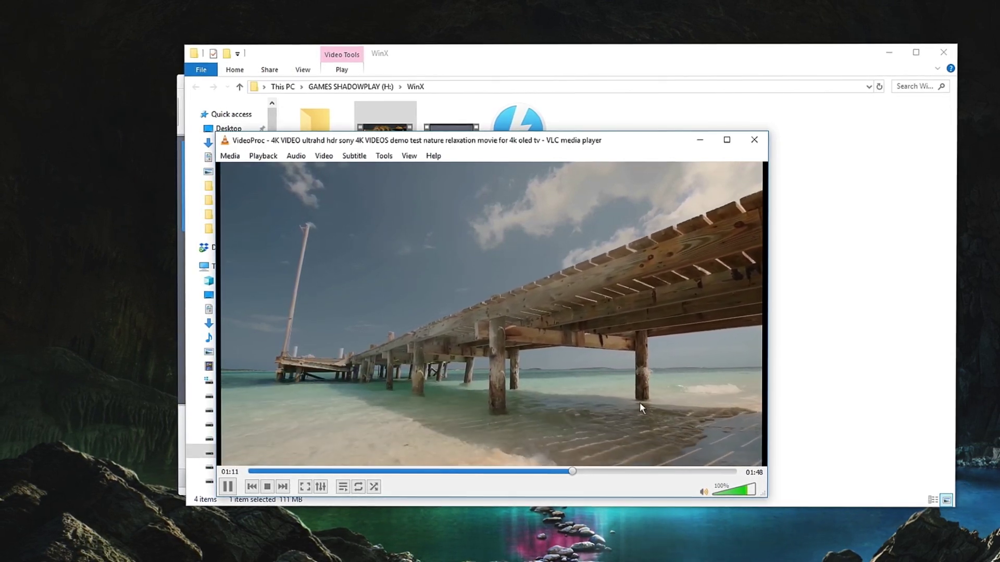
pyautogui.click(756, 138)
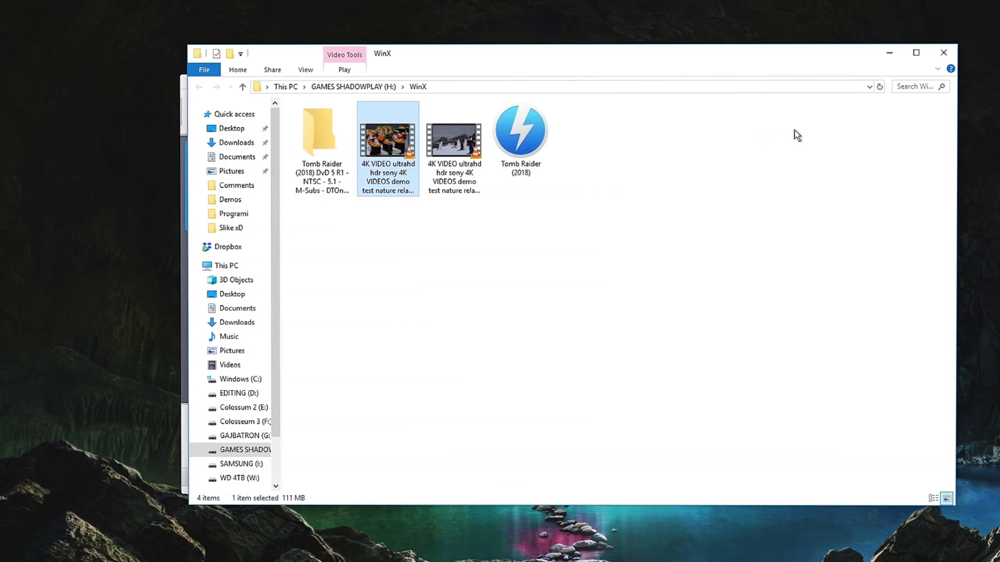
pyautogui.click(952, 55)
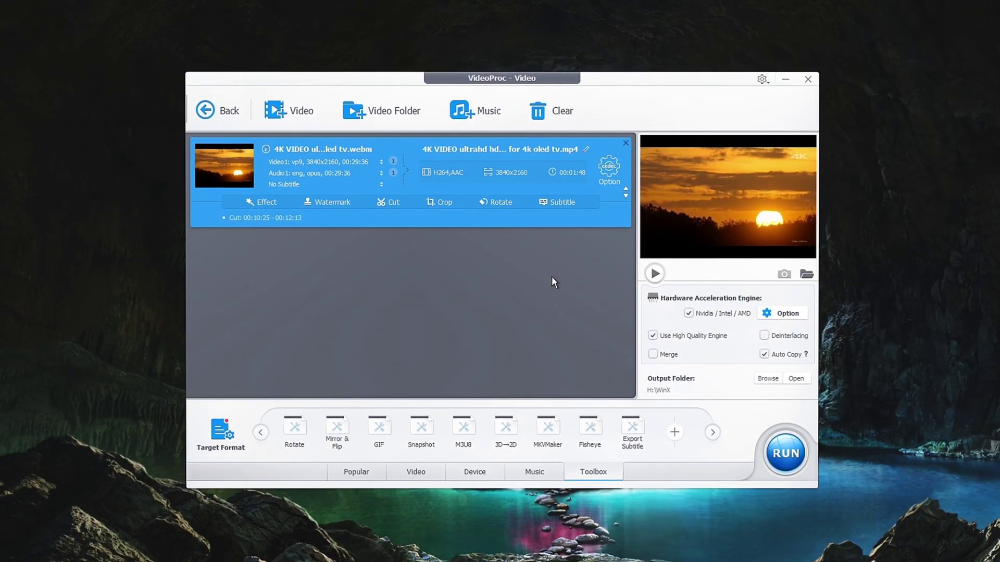
# - Clear the video list and open the DVD conversion module
pyautogui.click(214, 115)
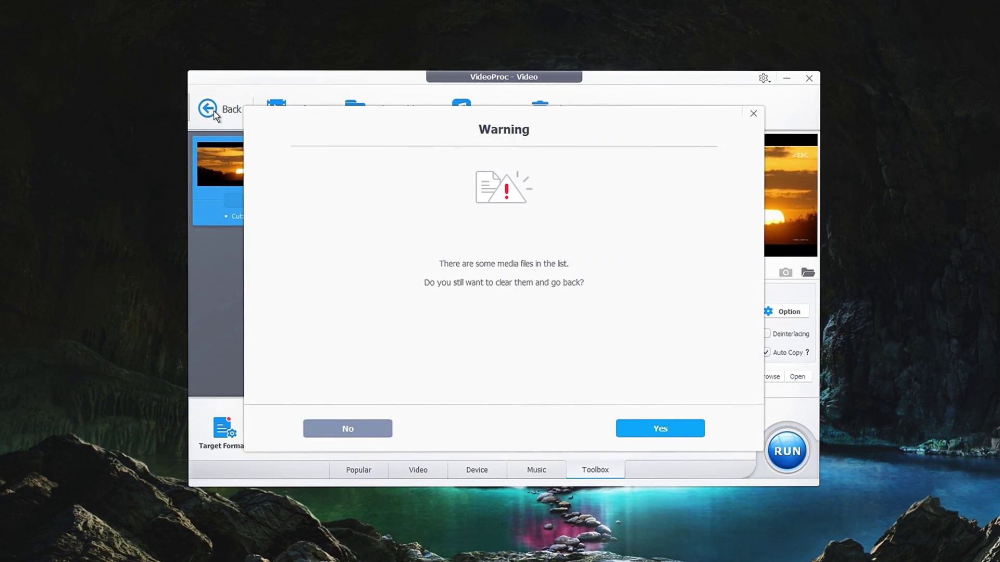
pyautogui.click(659, 428)
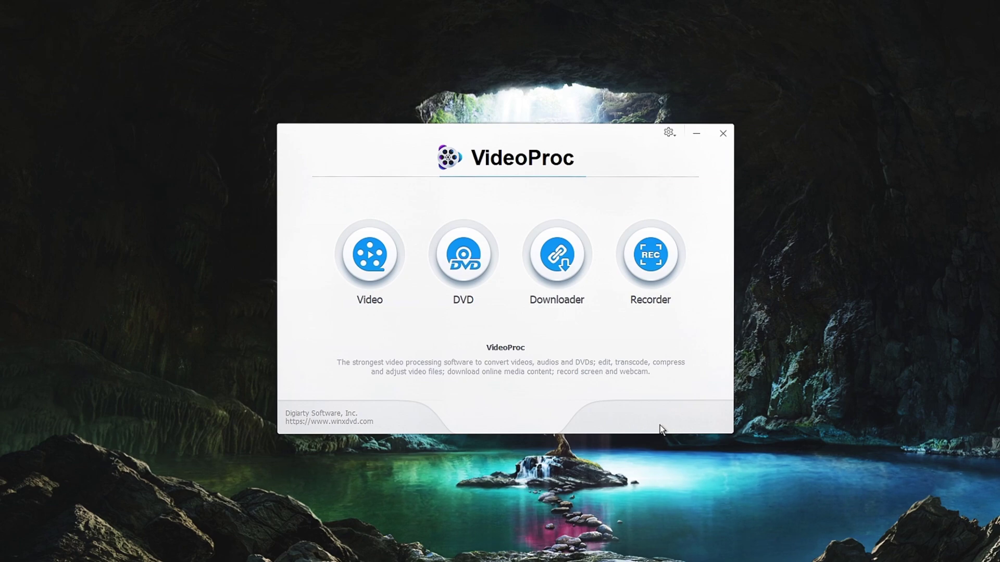
pyautogui.click(485, 252)
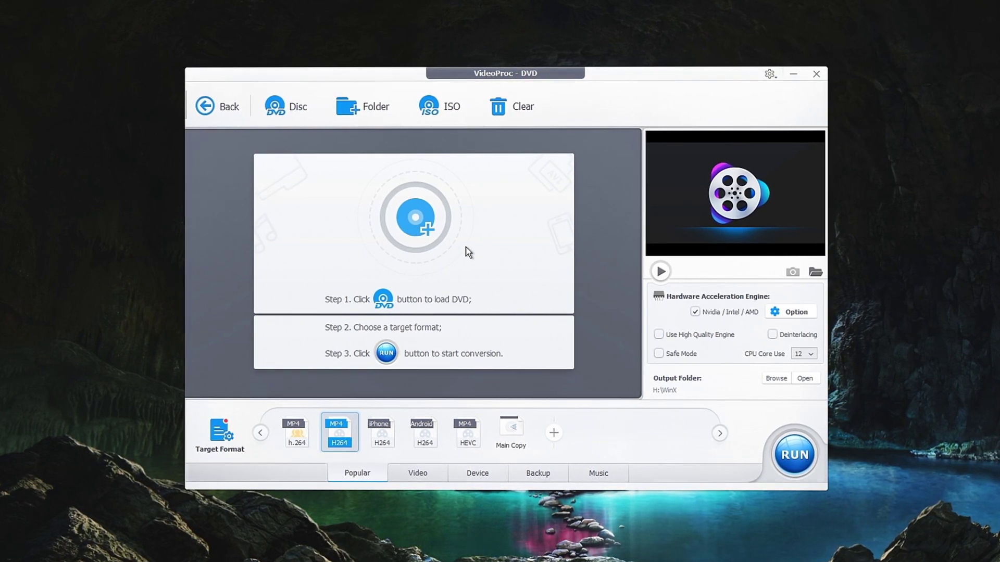
# - Try the disc drive, dismiss the no-DVD prompt, and switch to loading an ISO image
pyautogui.click(276, 110)
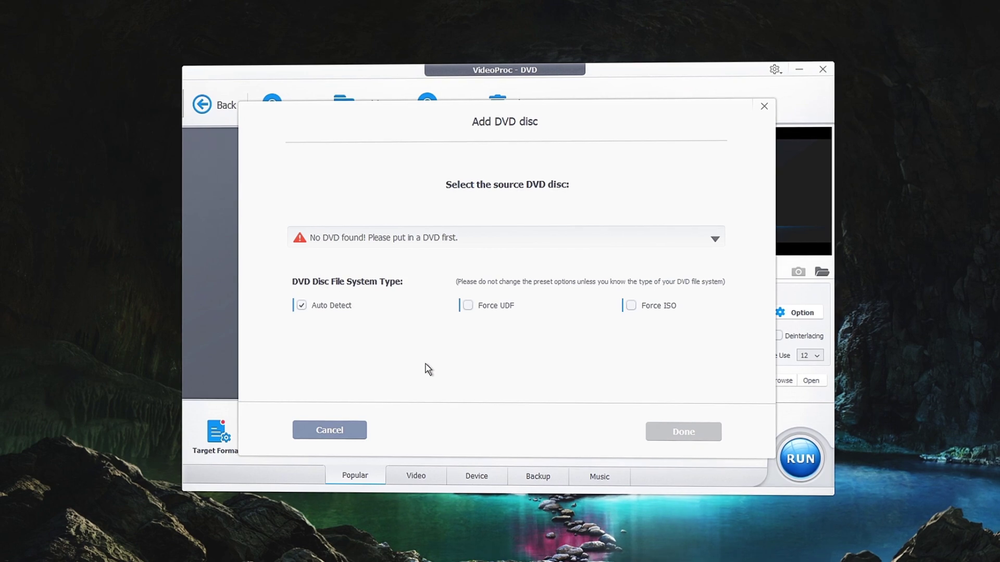
pyautogui.click(329, 430)
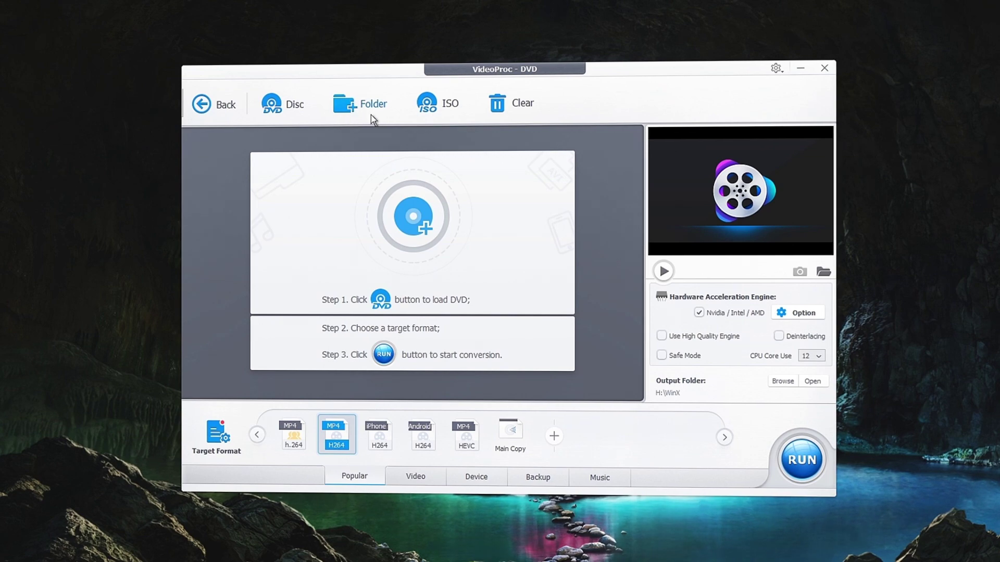
pyautogui.click(440, 106)
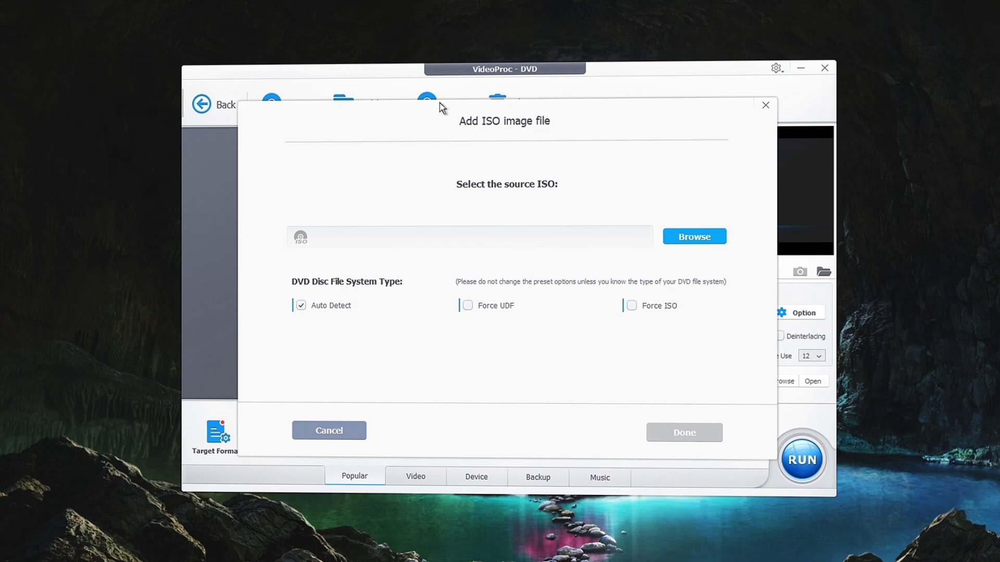
# - Load Tomb Raider (2018).iso, listing Title 1 (01:57:36, 12 chapters) for MP4 output
pyautogui.click(689, 235)
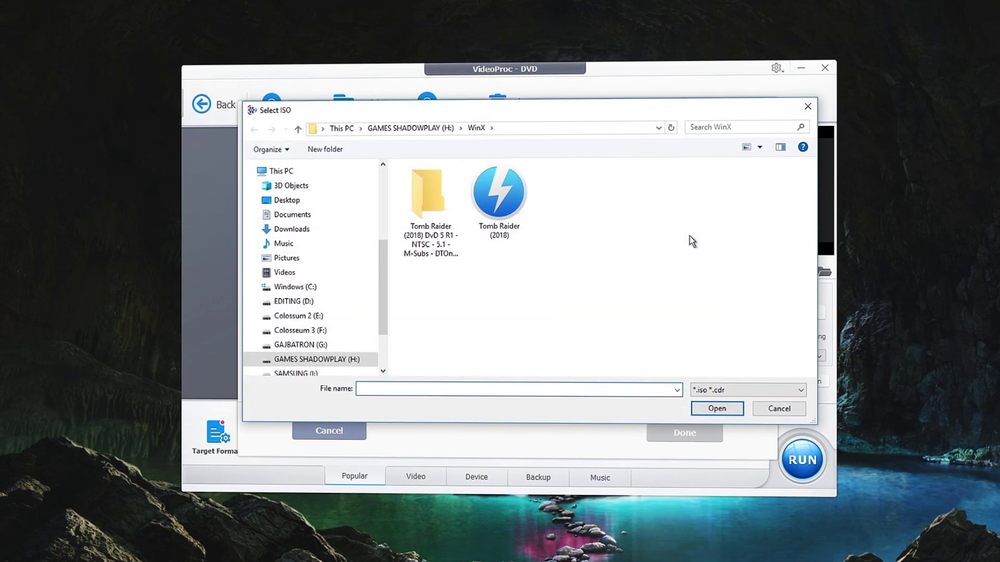
pyautogui.click(495, 187)
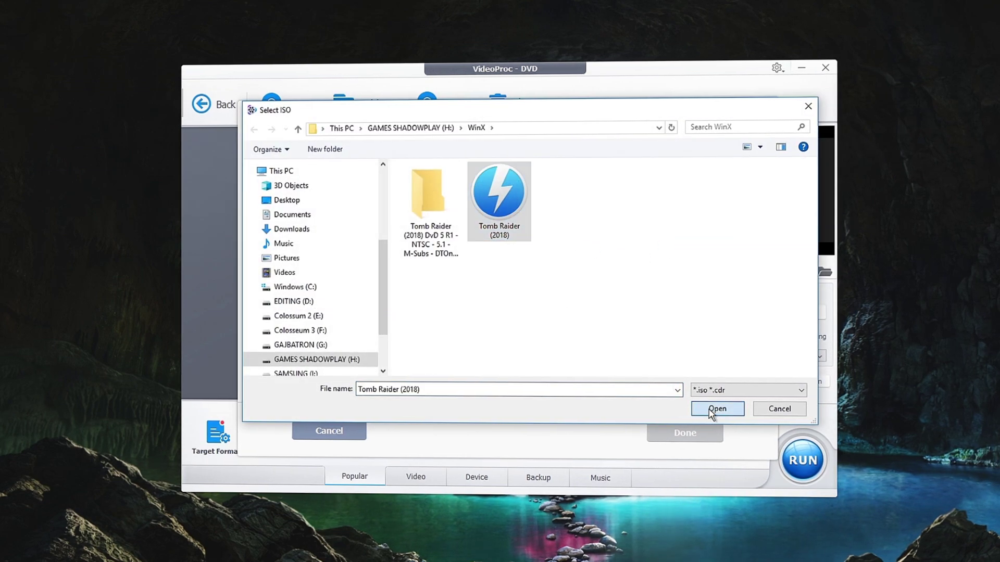
pyautogui.click(716, 408)
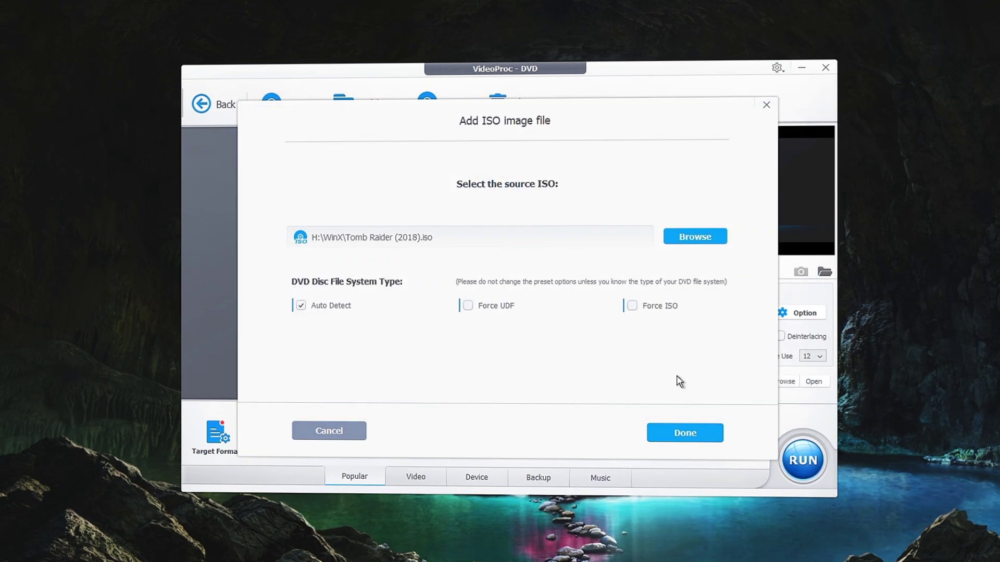
pyautogui.click(678, 434)
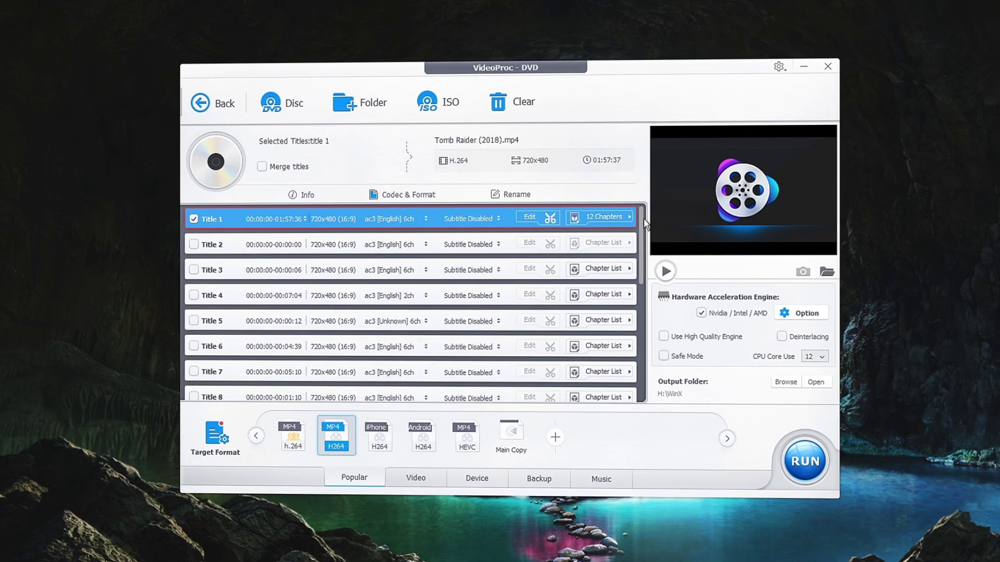
# - Convert Title 1 to iPhone H264 MP4, producing the 1.58 GB Tomb Raider (2018)_T1
pyautogui.scroll(-1, 641, 223)
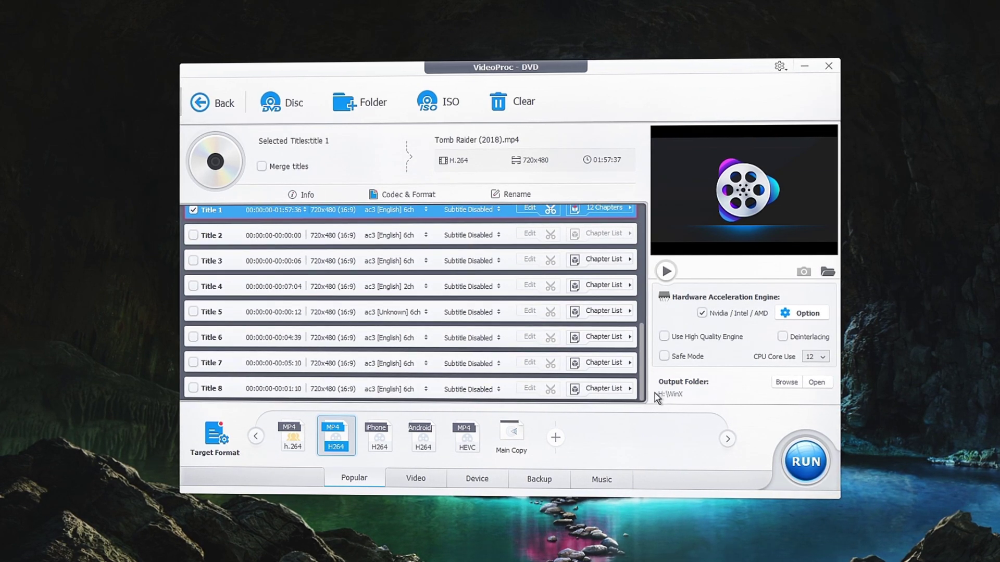
pyautogui.scroll(1, 650, 291)
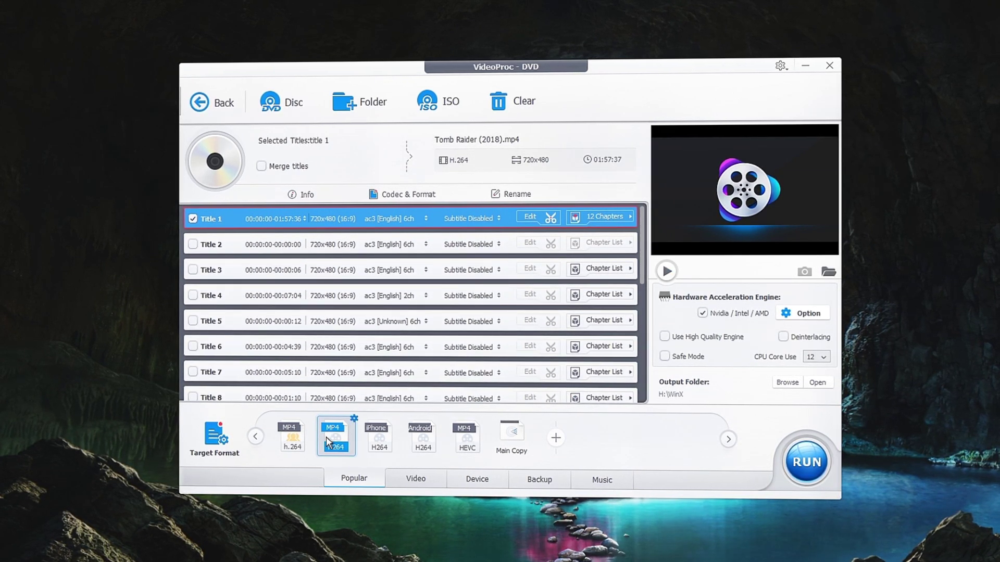
pyautogui.moveTo(343, 440)
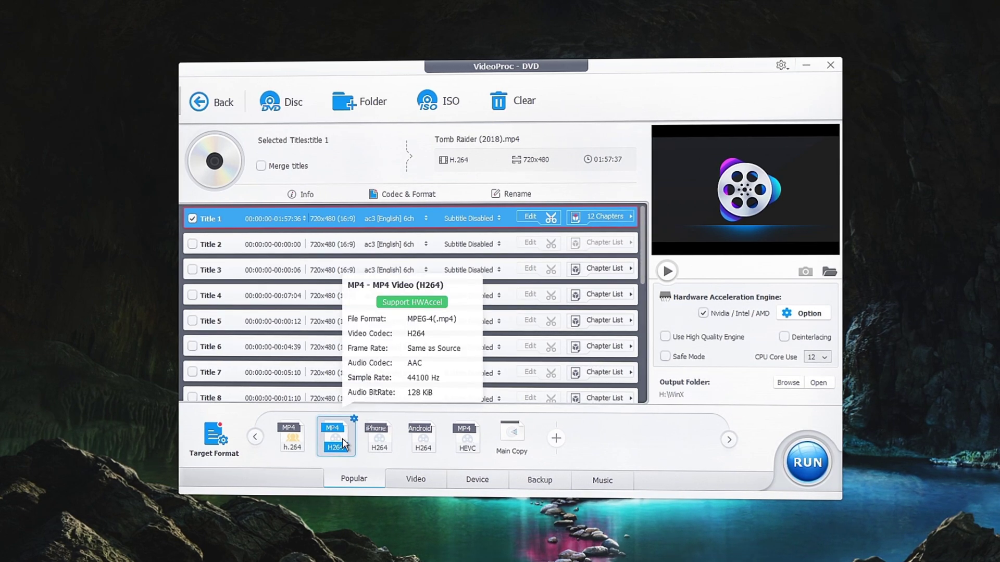
pyautogui.moveTo(298, 442)
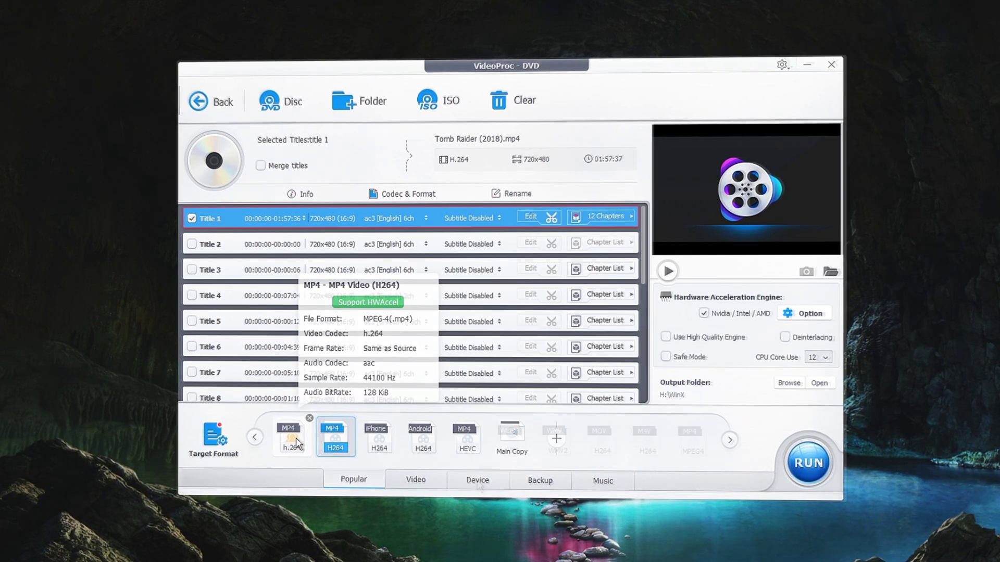
pyautogui.click(477, 481)
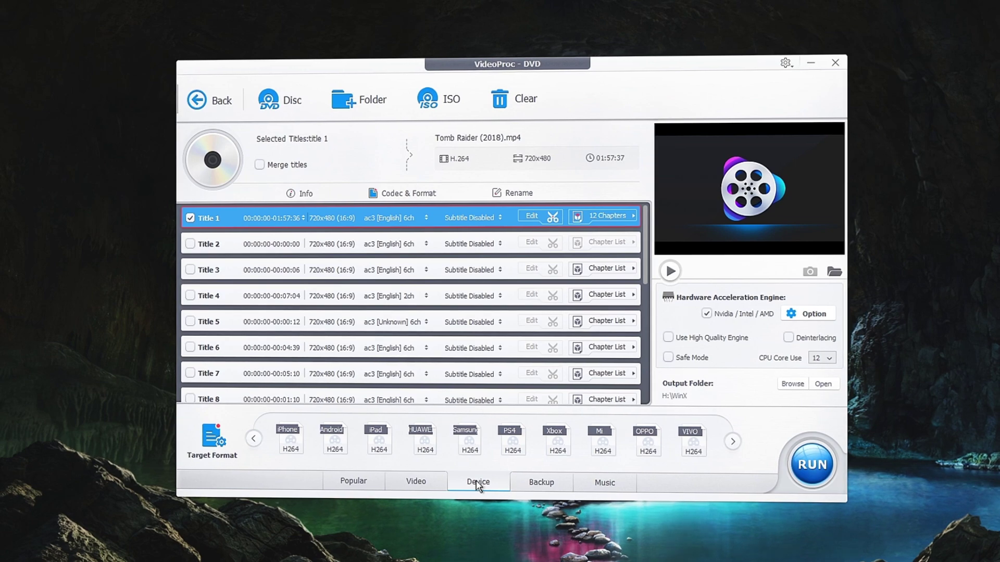
pyautogui.click(290, 446)
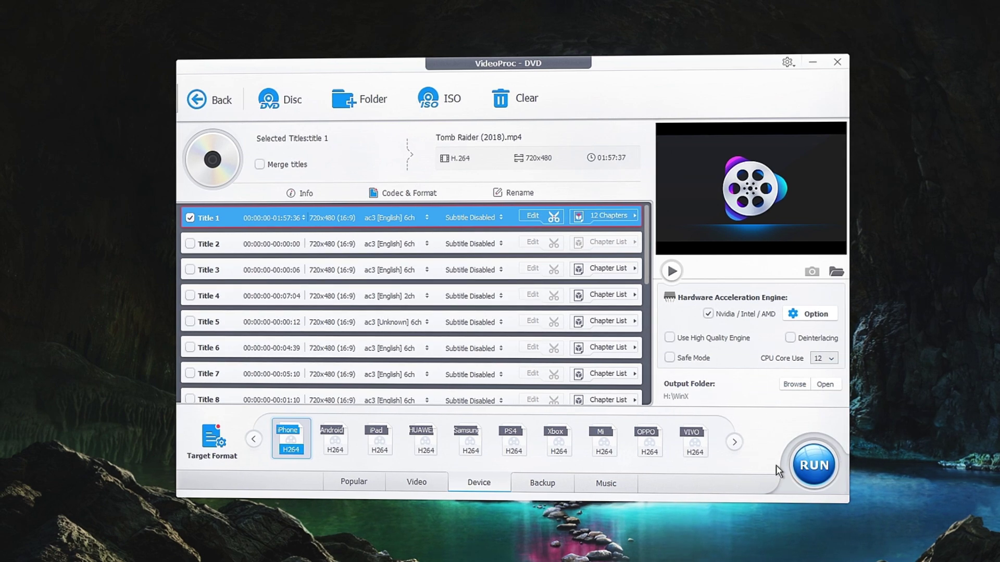
pyautogui.click(817, 467)
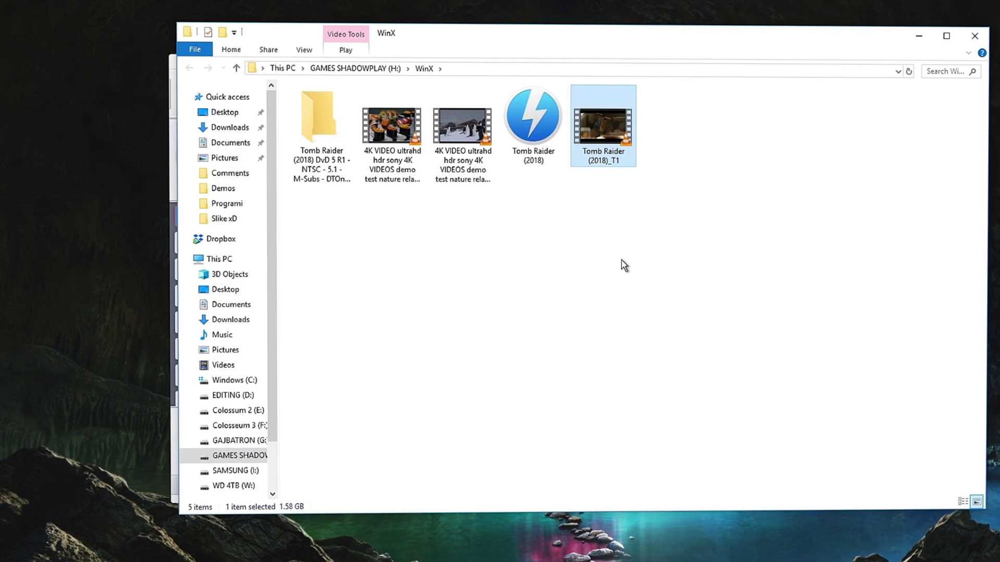
# - Play Tomb Raider (2018)_T1 in VLC, skip far ahead, then close VLC and the WinX folder
pyautogui.doubleClick(608, 126)
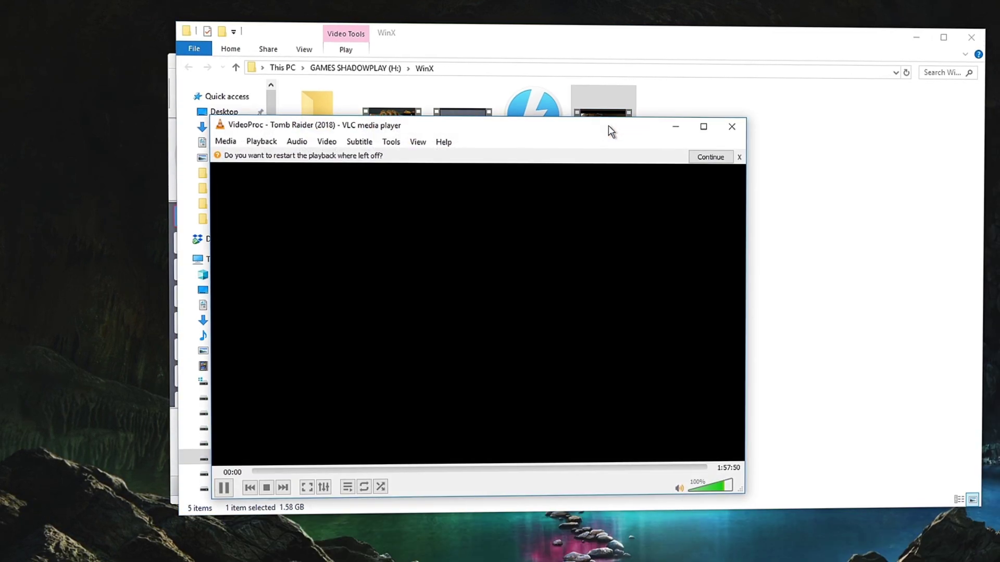
pyautogui.moveTo(305, 471); pyautogui.dragTo(546, 473)
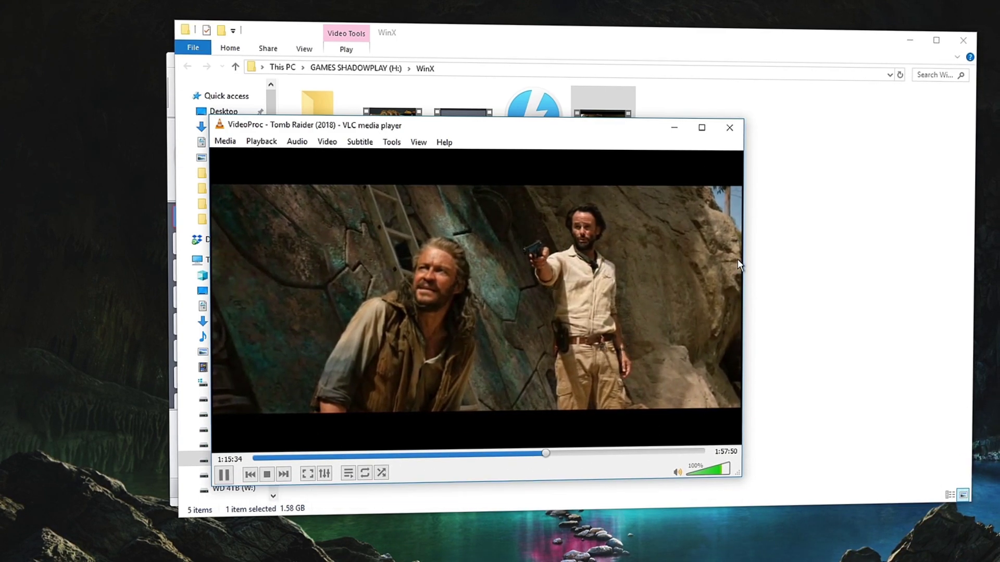
pyautogui.click(729, 128)
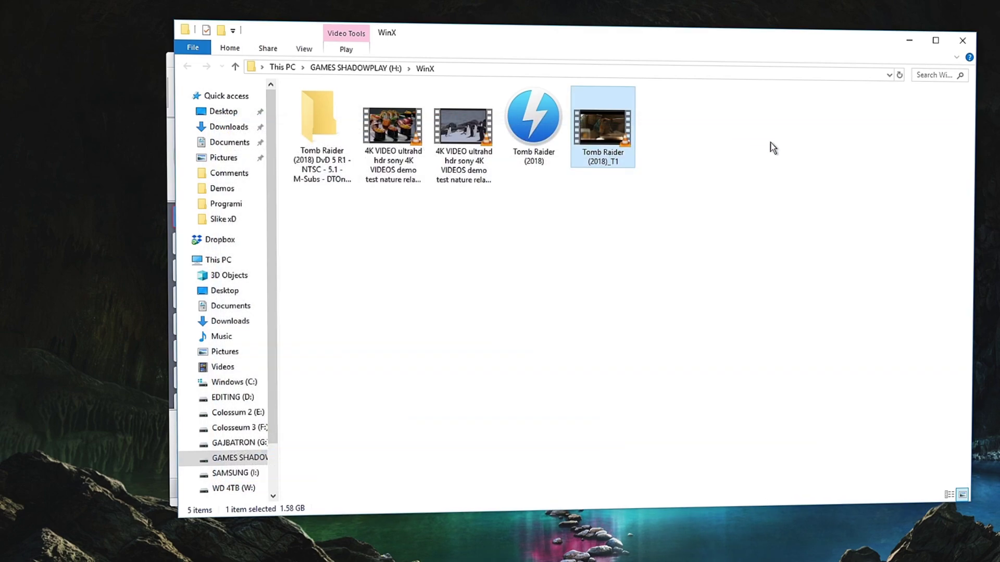
pyautogui.click(961, 42)
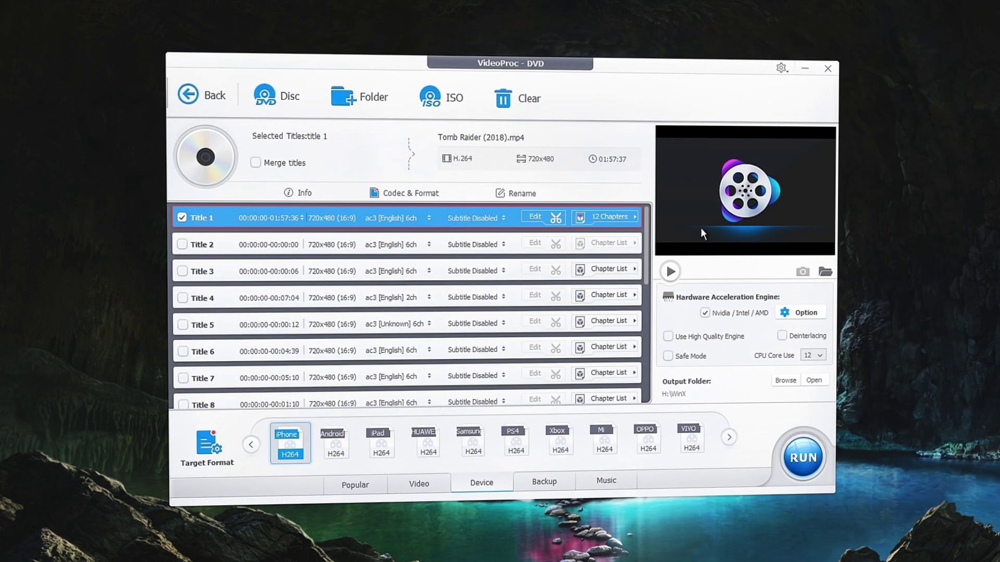
# - Clear the DVD titles and open the Downloader's add-video-by-URL dialog
pyautogui.click(517, 104)
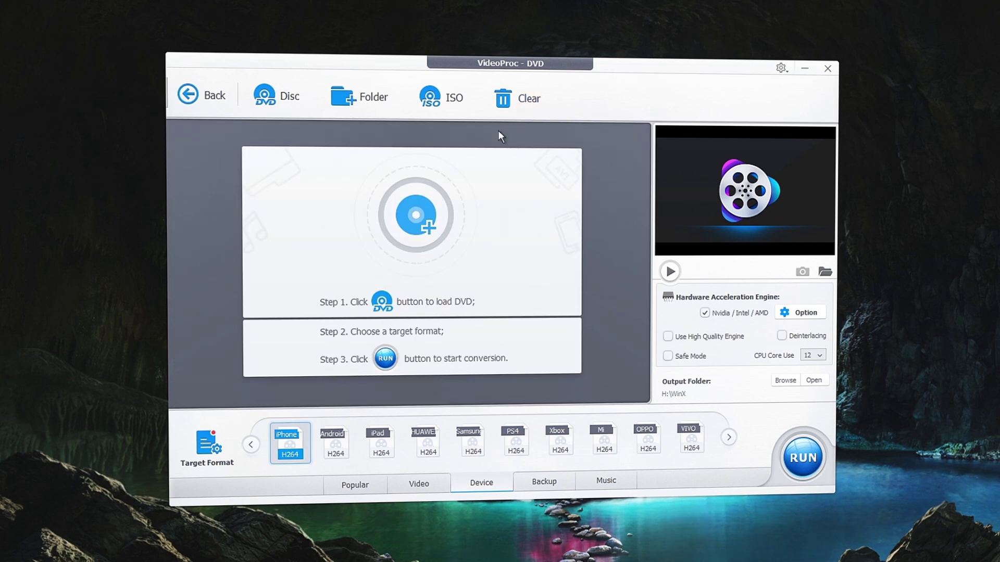
pyautogui.click(201, 99)
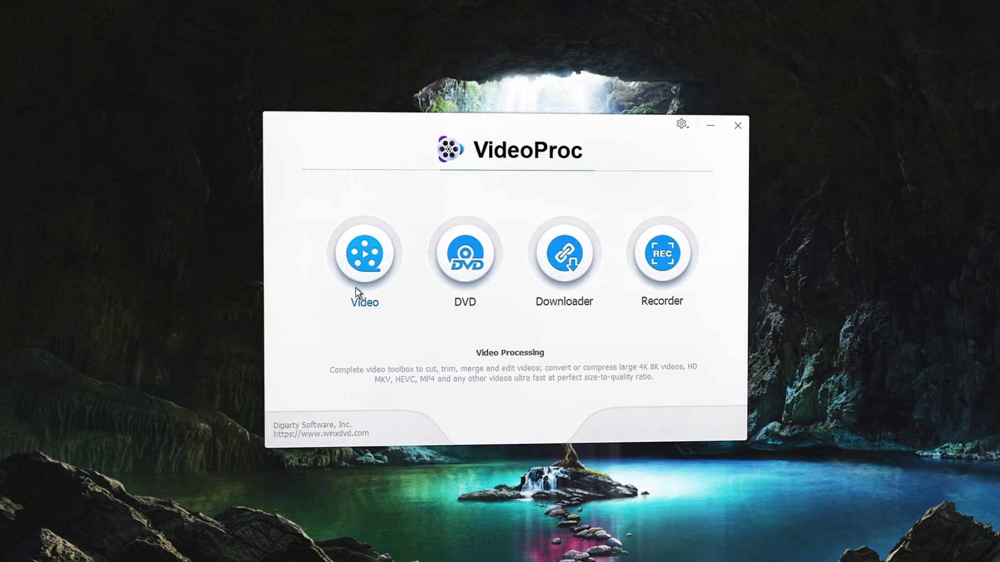
pyautogui.click(586, 260)
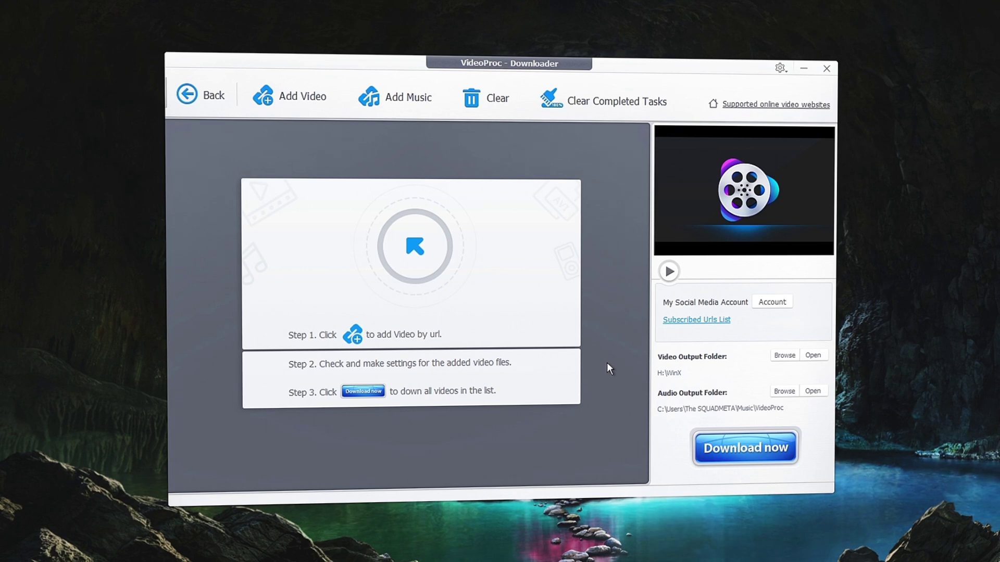
pyautogui.click(300, 104)
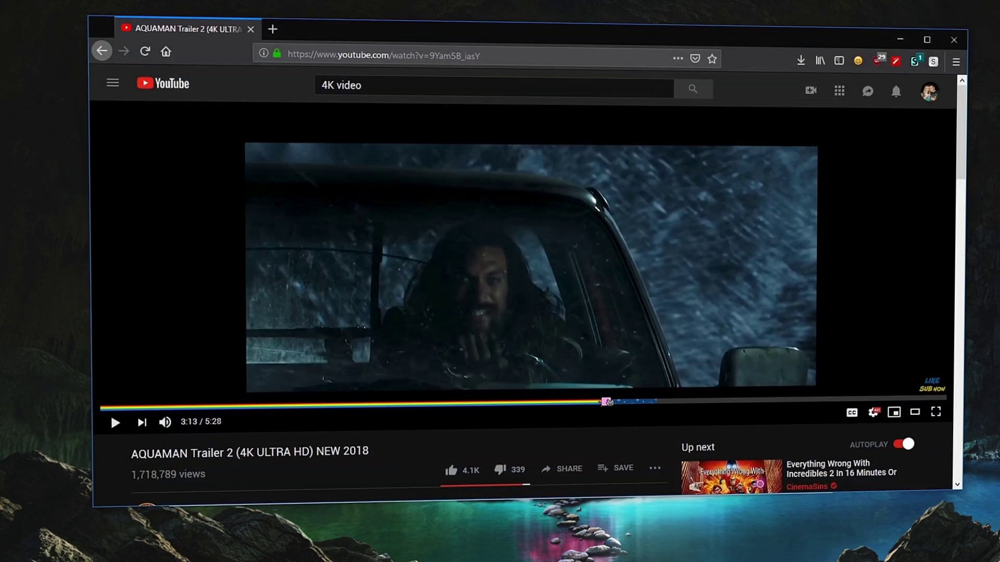
# - Copy the Aquaman trailer's YouTube address from the browser's address bar
pyautogui.click(444, 58)
pyautogui.rightClick(444, 57)
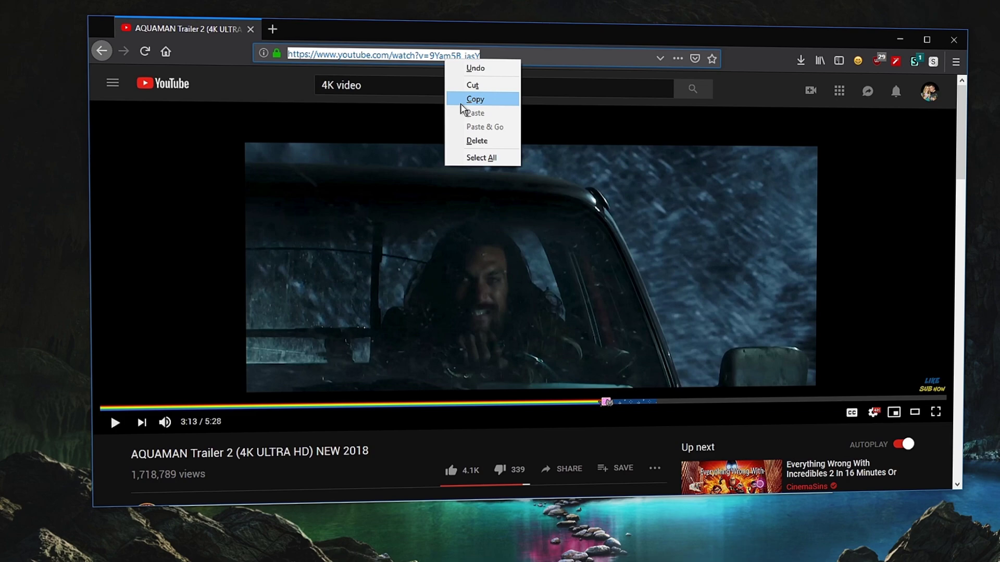
pyautogui.click(463, 102)
# - Analyze the copied Aquaman Trailer 2 URL and download its 3840x2160 WEBM version
pyautogui.click(899, 39)
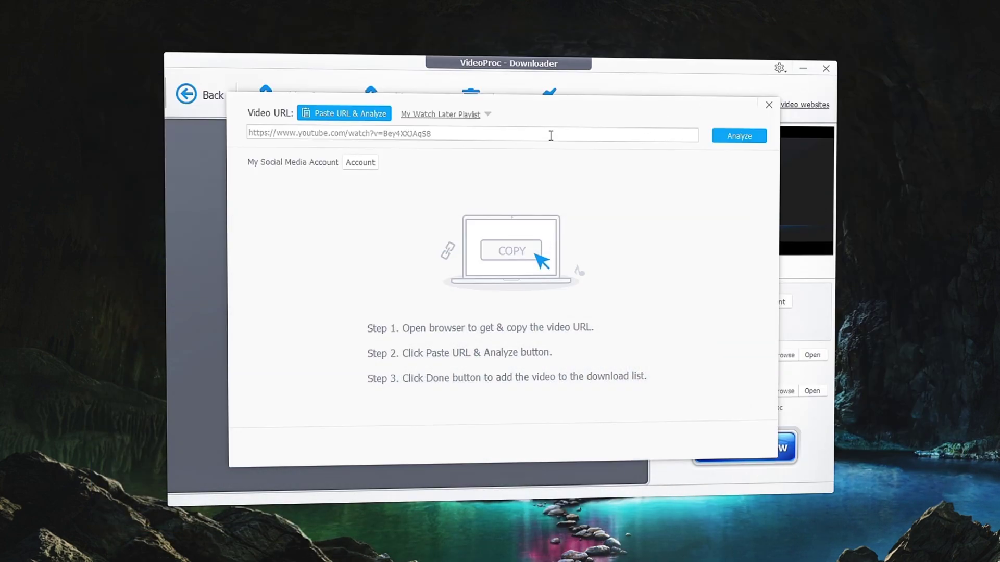
pyautogui.click(361, 119)
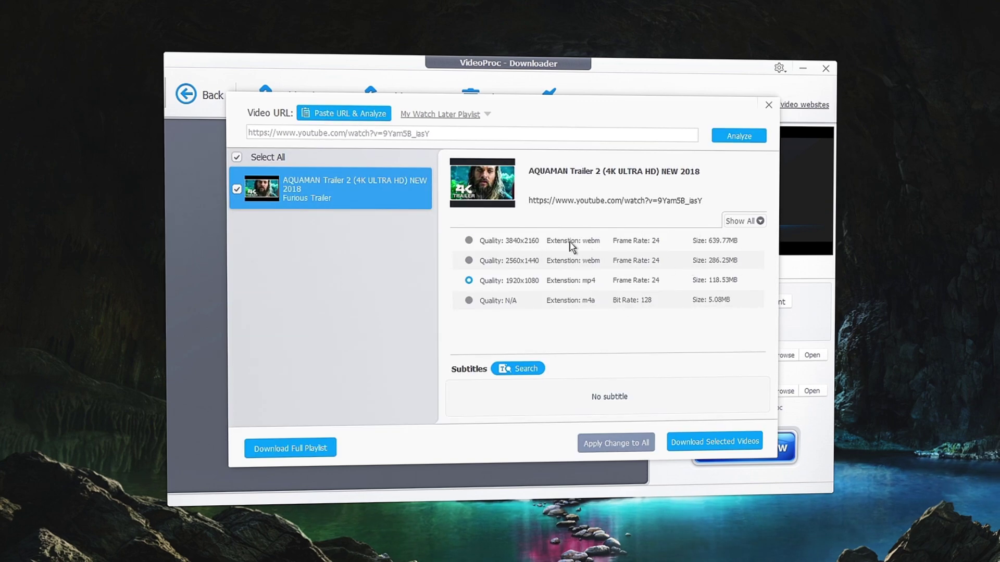
pyautogui.click(483, 243)
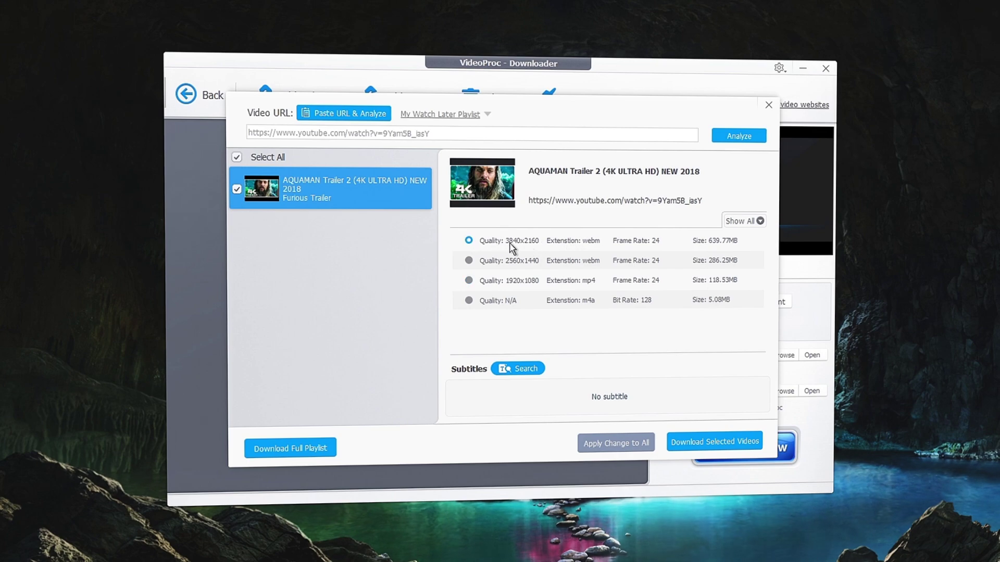
pyautogui.click(703, 441)
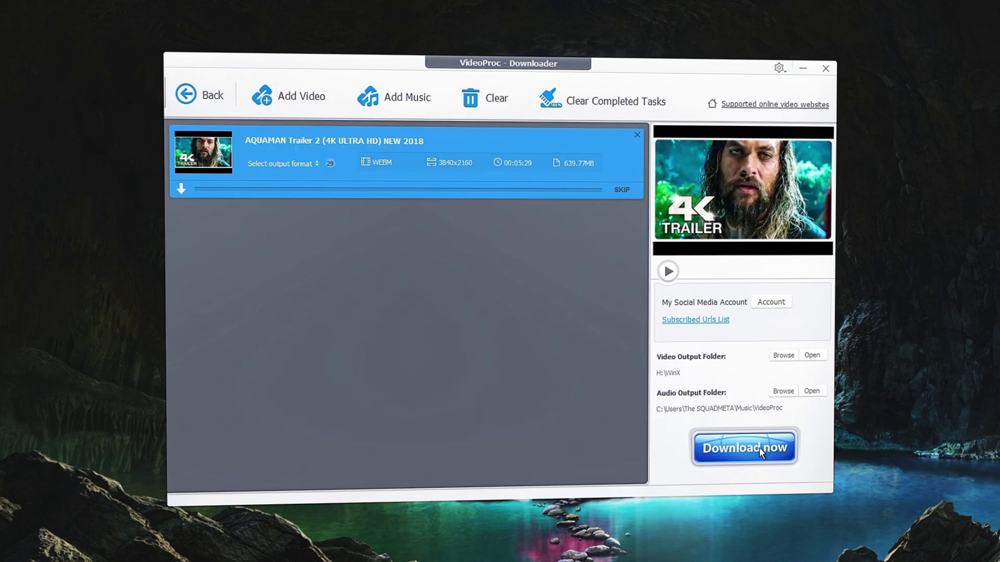
pyautogui.click(779, 467)
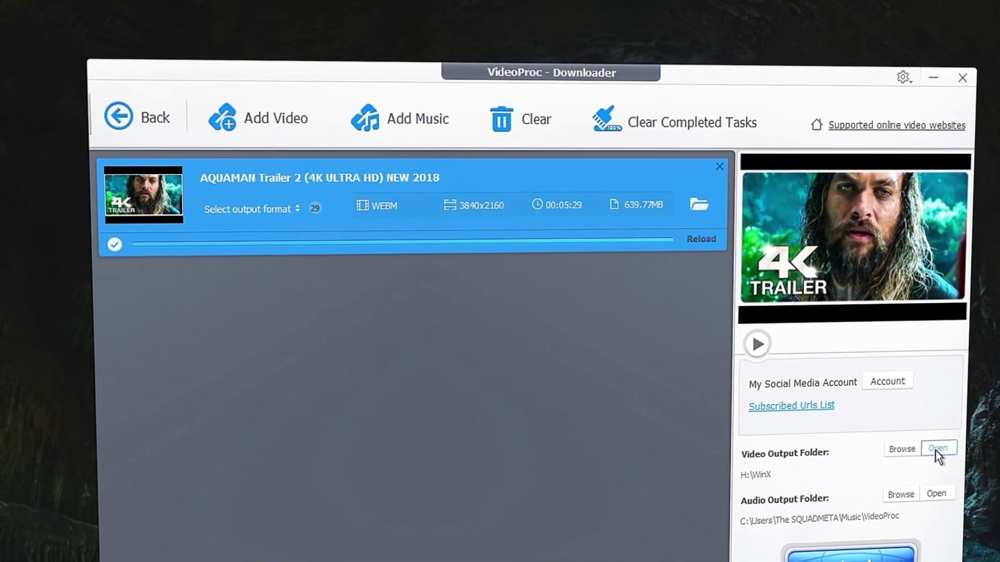
pyautogui.click(979, 478)
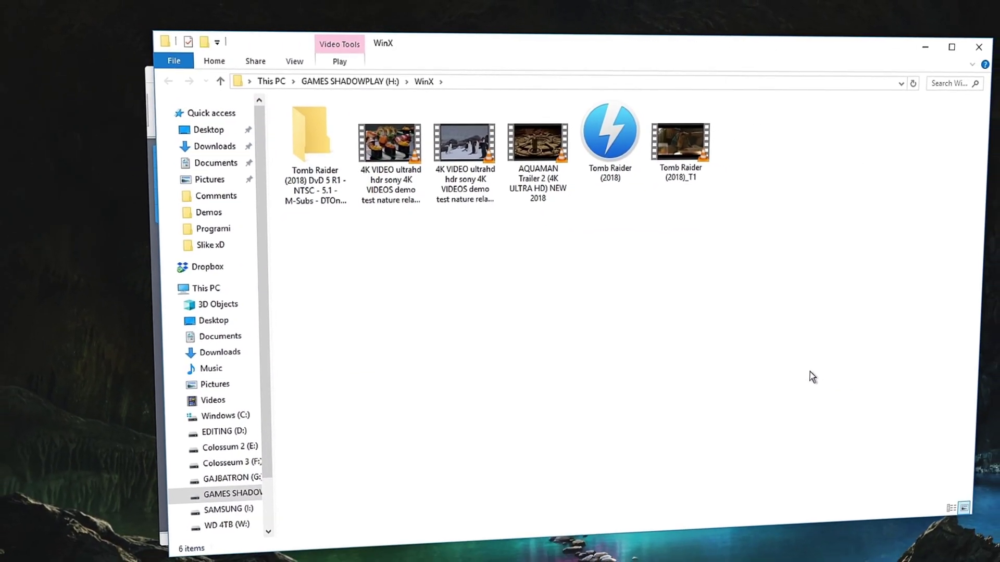
pyautogui.click(545, 153)
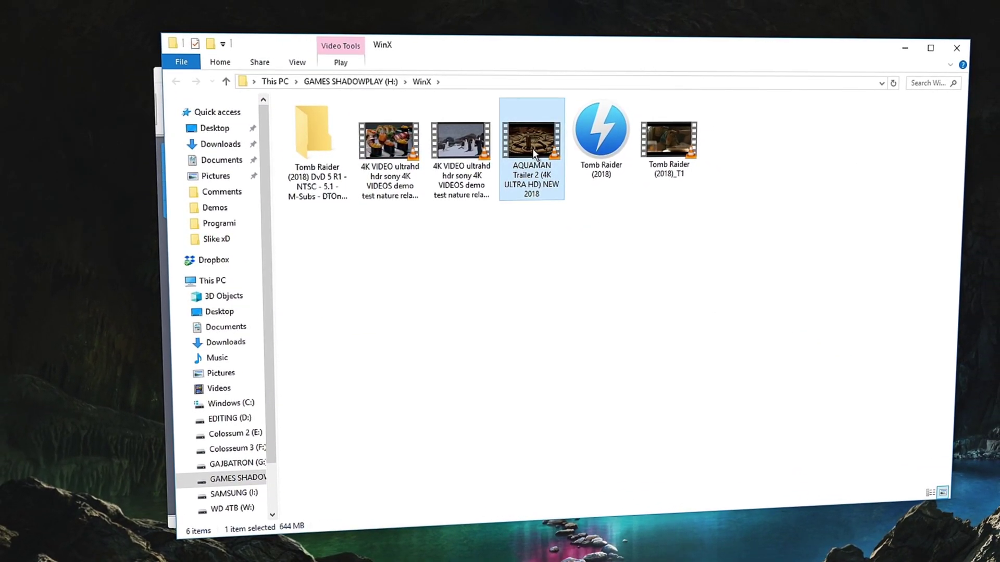
pyautogui.doubleClick(532, 149)
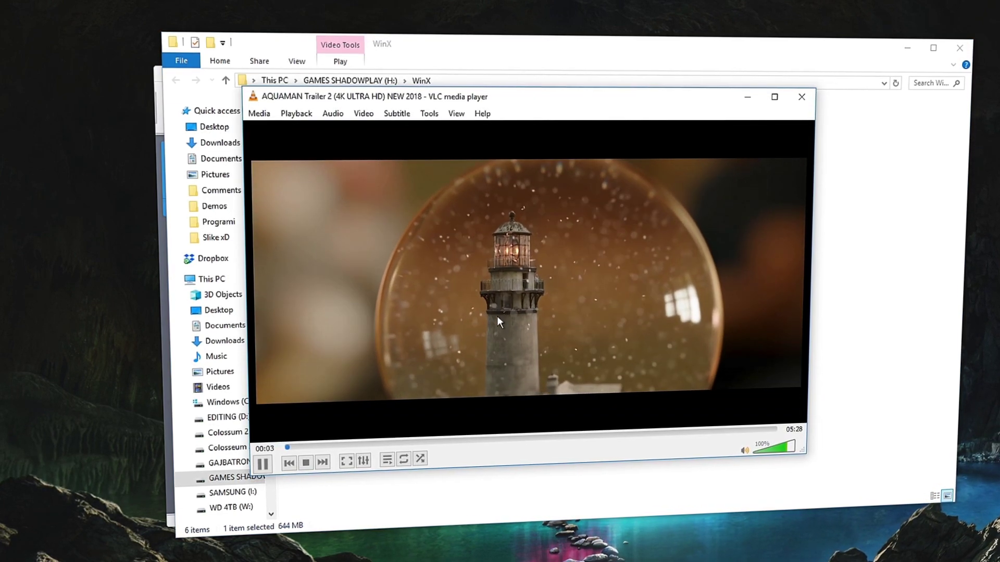
pyautogui.click(534, 446)
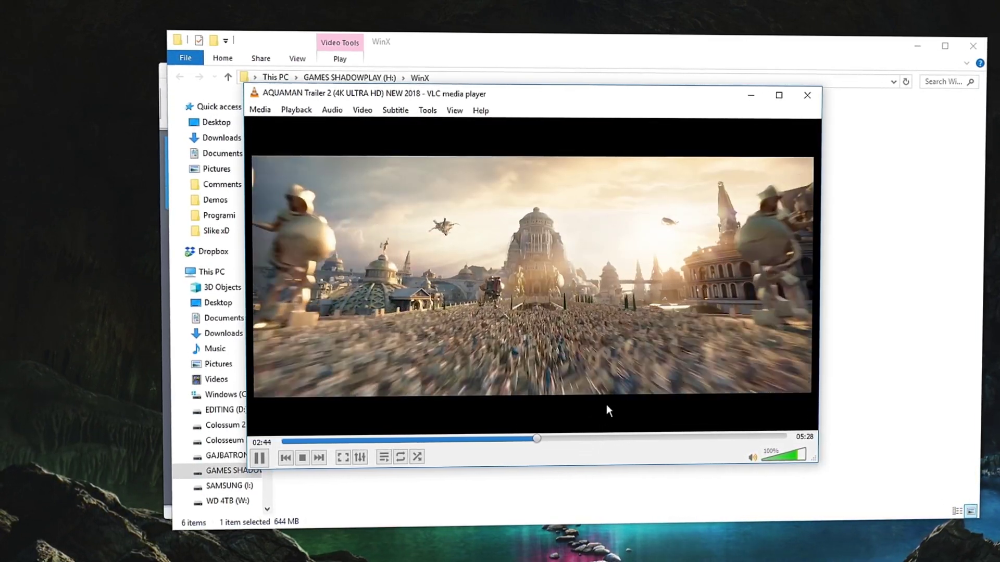
pyautogui.click(807, 96)
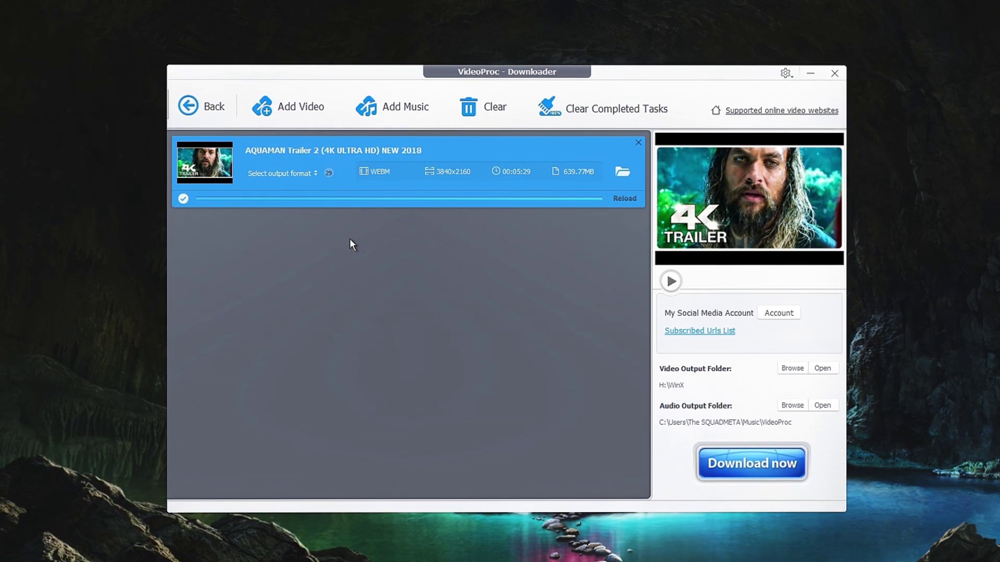
# - Clear the finished trailer download and open the Recorder in Screen mode with a 1920x1080 preview
pyautogui.click(591, 110)
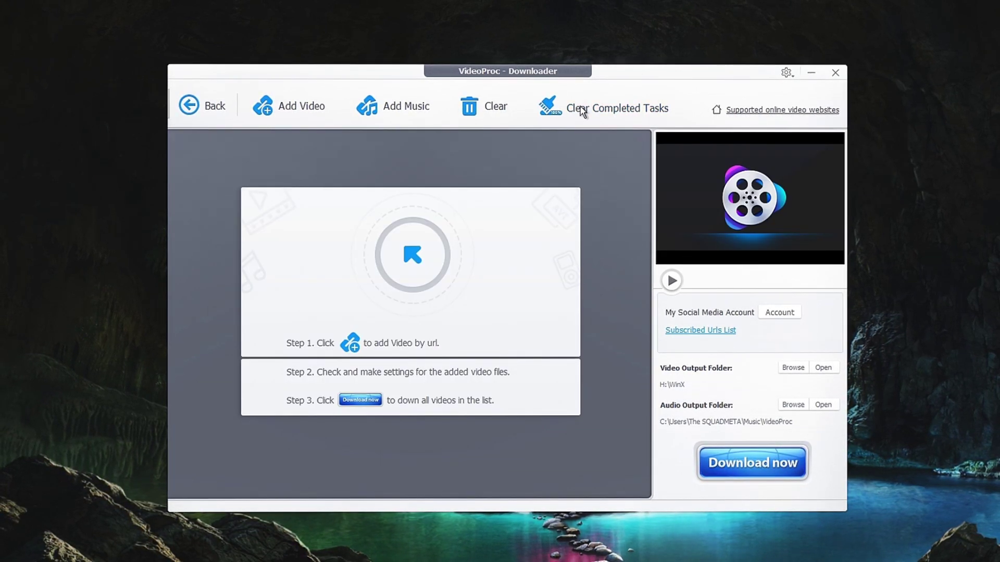
pyautogui.click(205, 108)
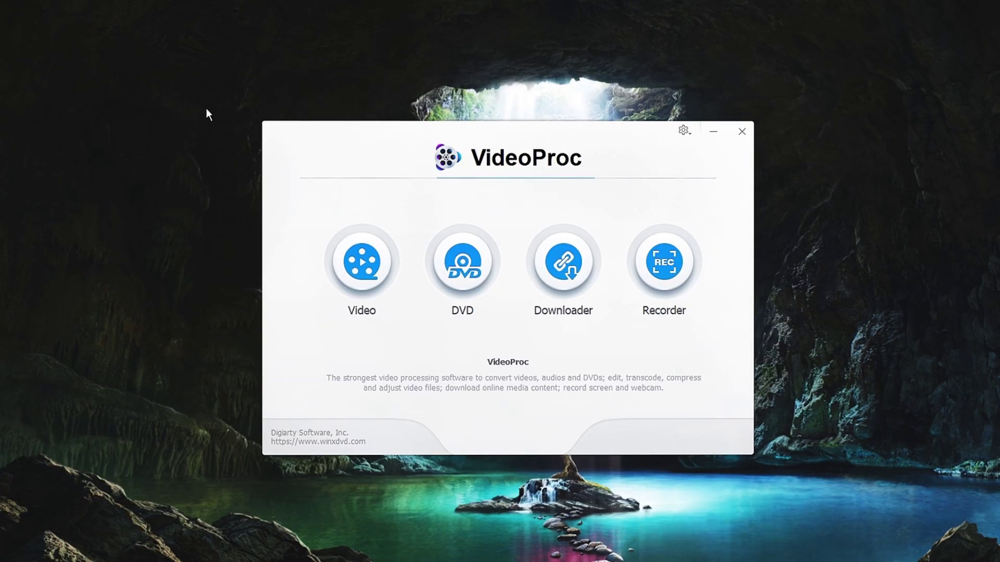
pyautogui.click(670, 266)
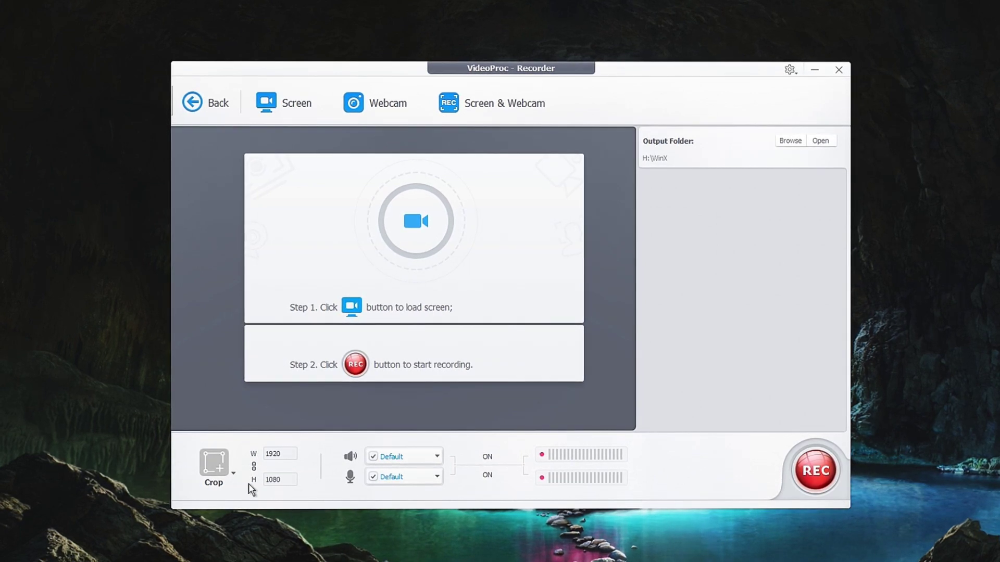
pyautogui.click(430, 458)
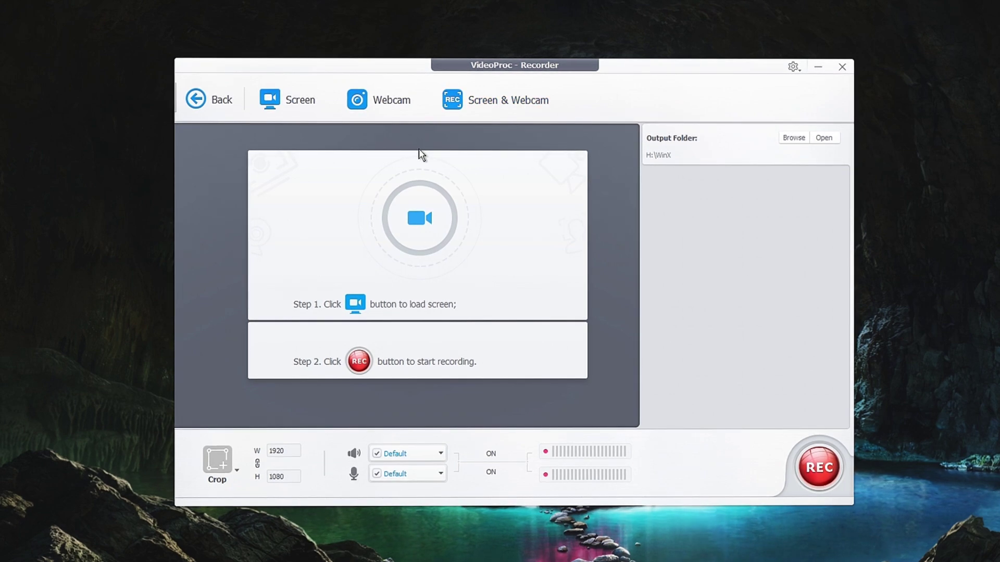
pyautogui.click(296, 105)
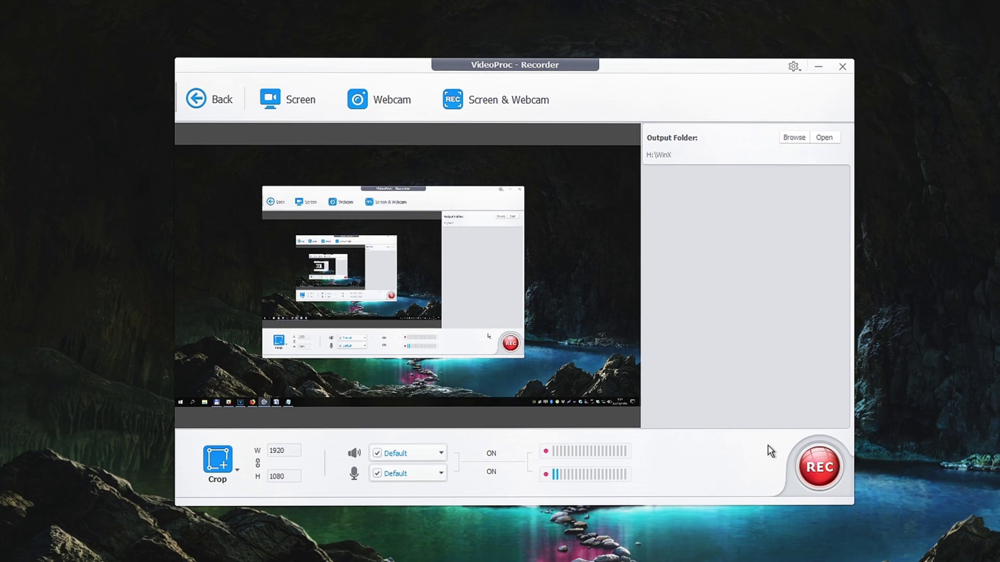
# - Record a short screen clip, then open its folder and play it back
pyautogui.click(817, 467)
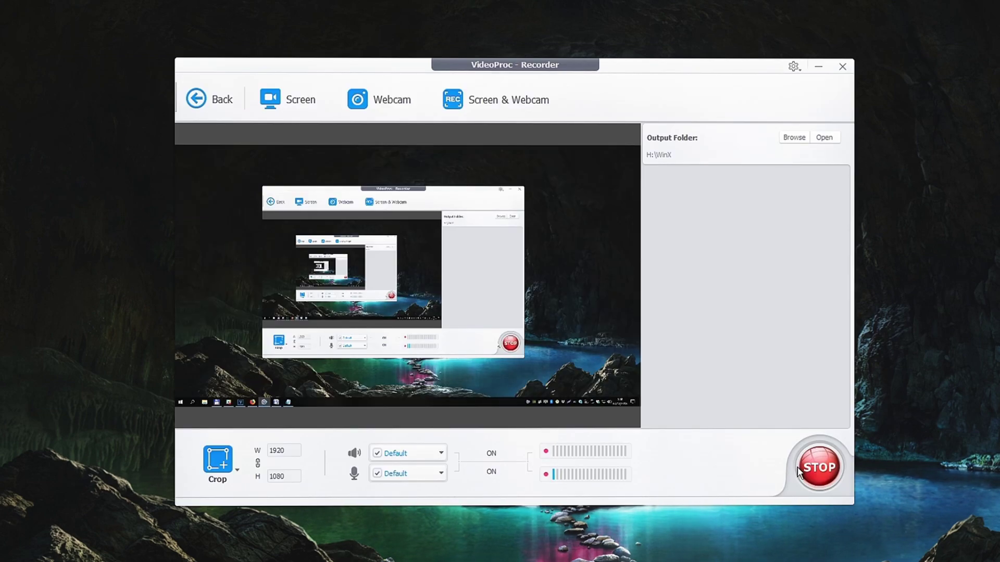
pyautogui.click(820, 470)
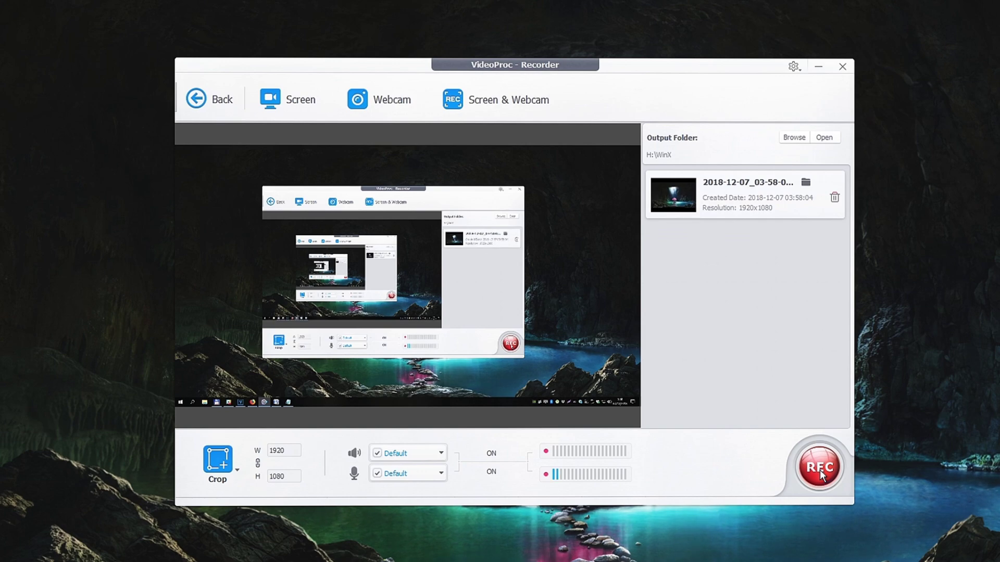
pyautogui.click(806, 184)
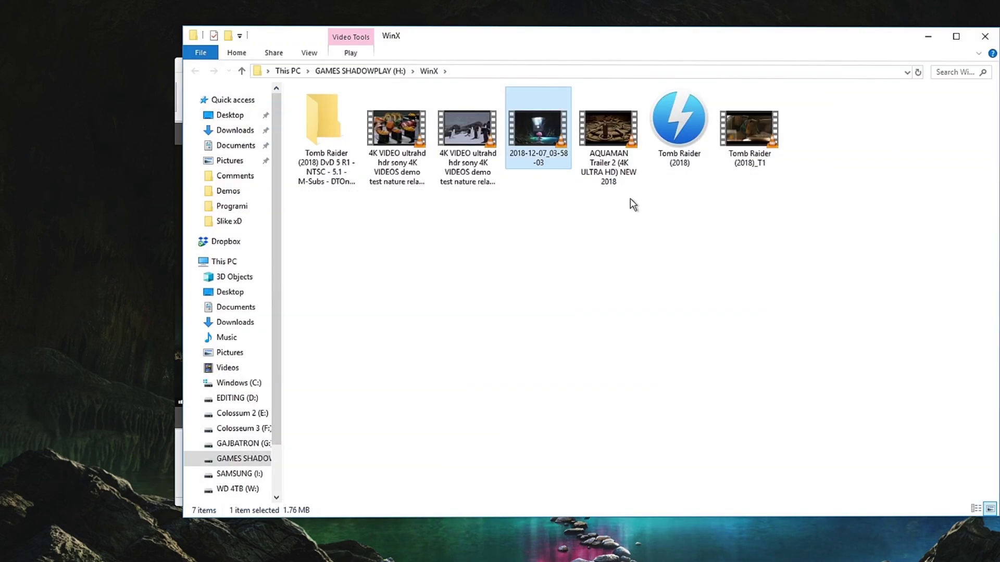
pyautogui.press('Return')
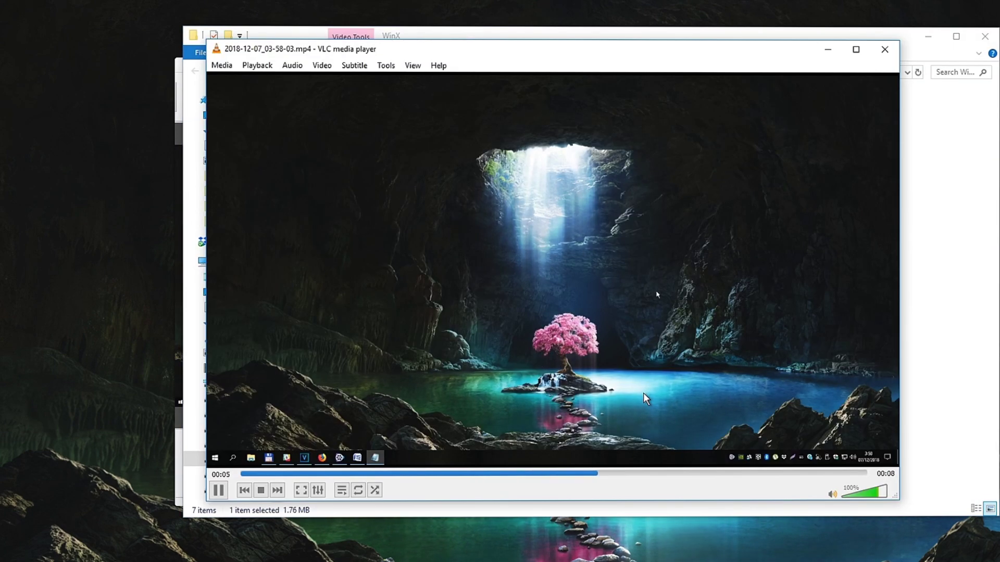
# - Close VLC and Explorer, then delete the new recording from the Recorder's list
pyautogui.click(884, 49)
pyautogui.click(983, 36)
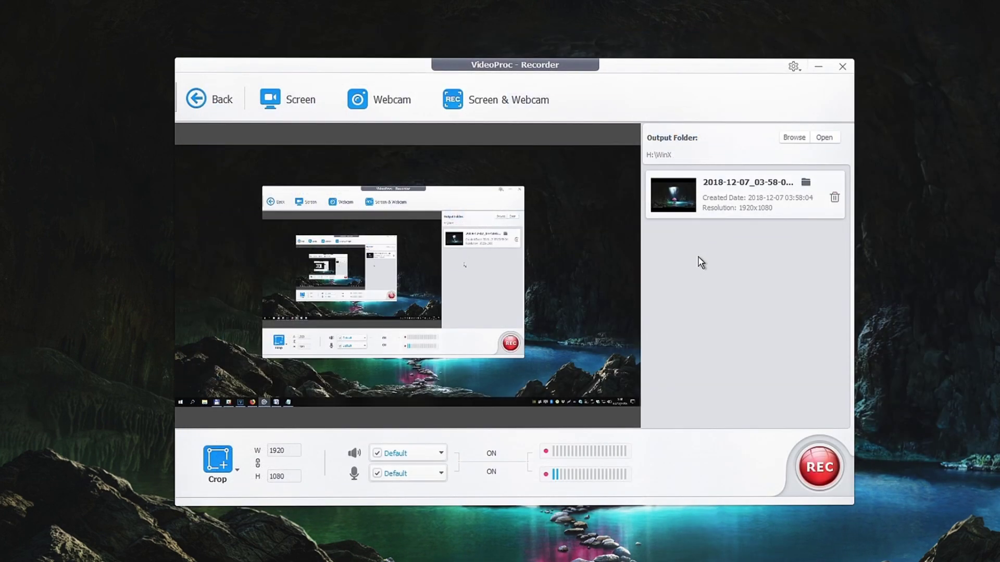
pyautogui.click(835, 198)
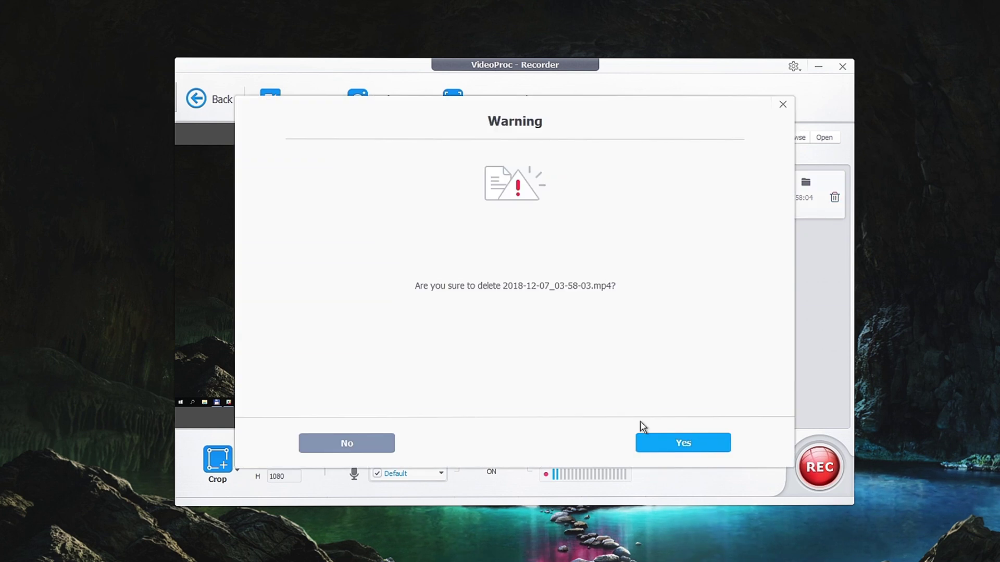
pyautogui.click(657, 442)
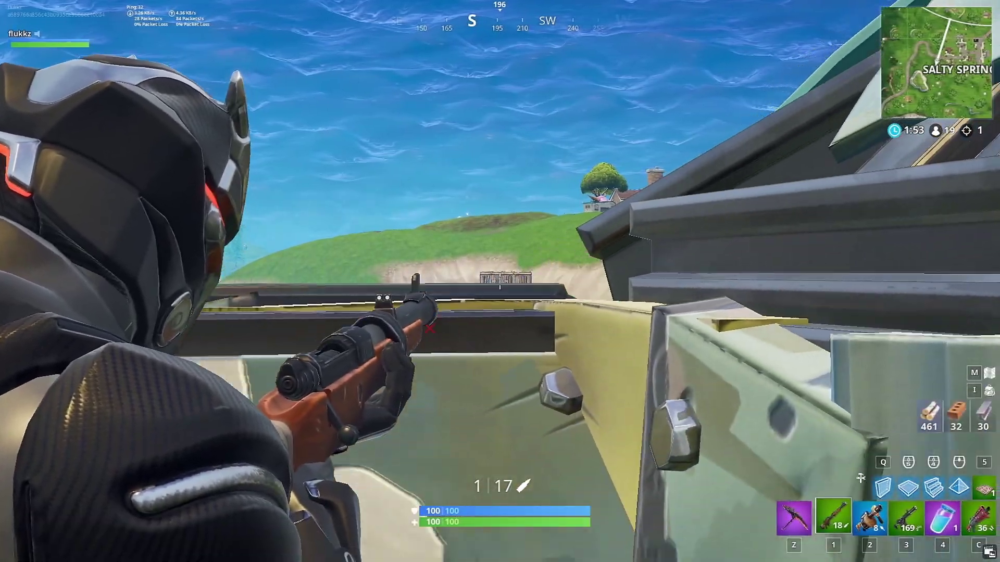